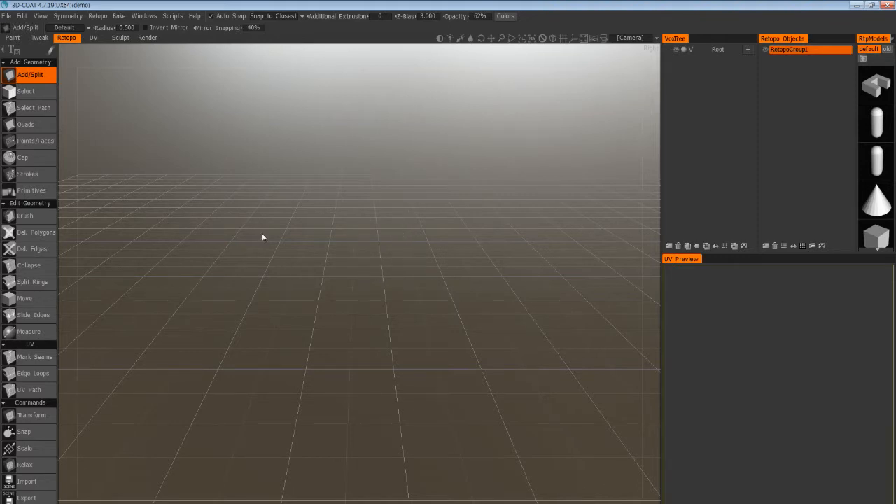
mouse_move(408, 255)
left_mouse_down()
mouse_move(358, 247)
mouse_move(393, 263)
left_mouse_up()
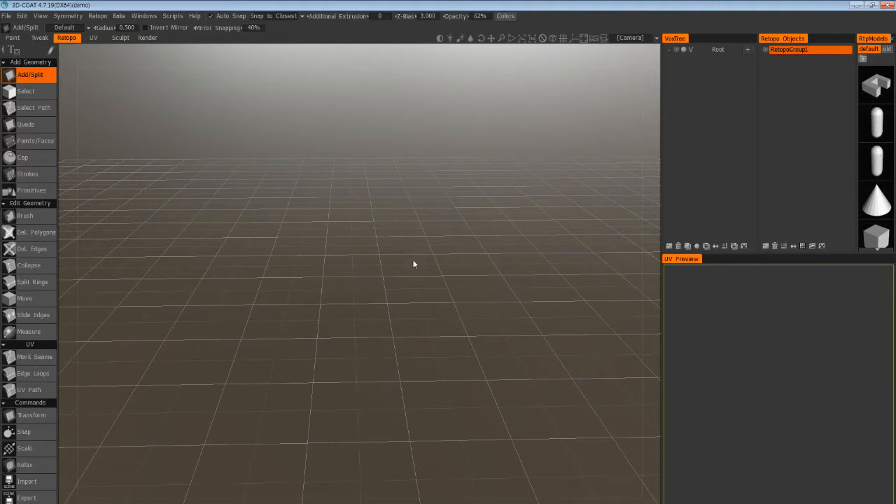
left_click_drag(413, 264, 386, 254)
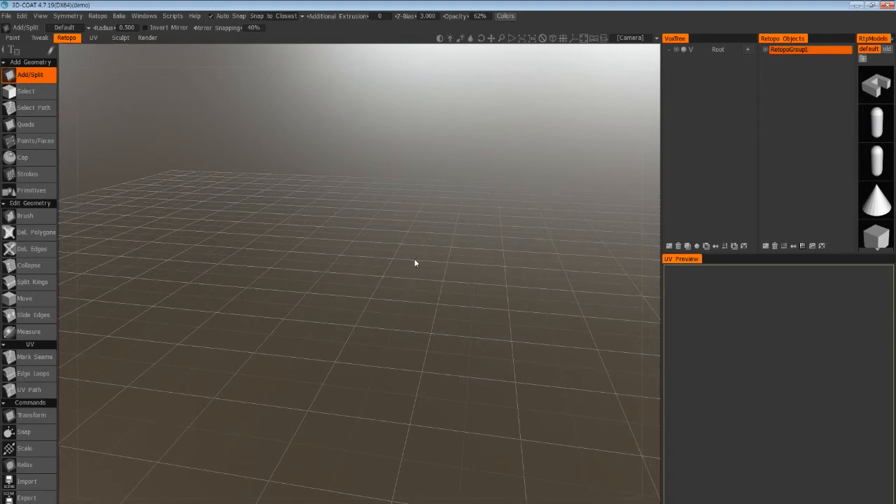
left_click_drag(413, 263, 438, 257)
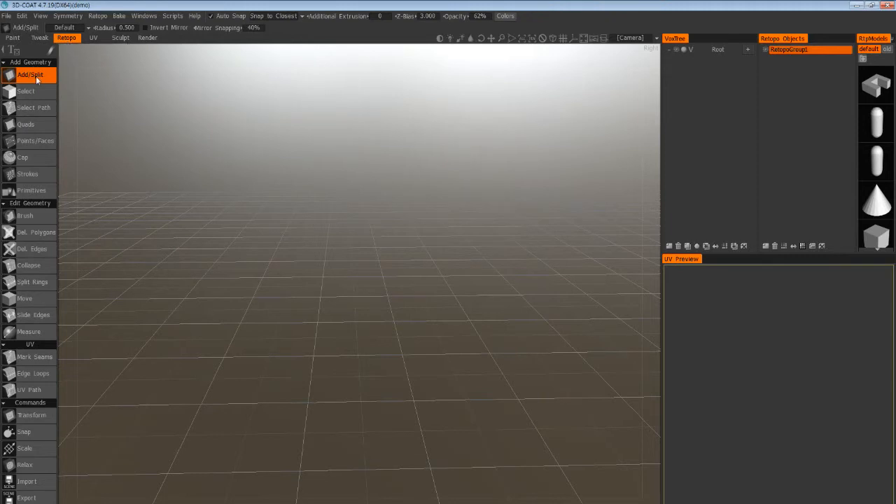
Look at the UV and Sculpt rooms, dismissing the sculpting tips, and return to the Retopo room.
left_click(94, 39)
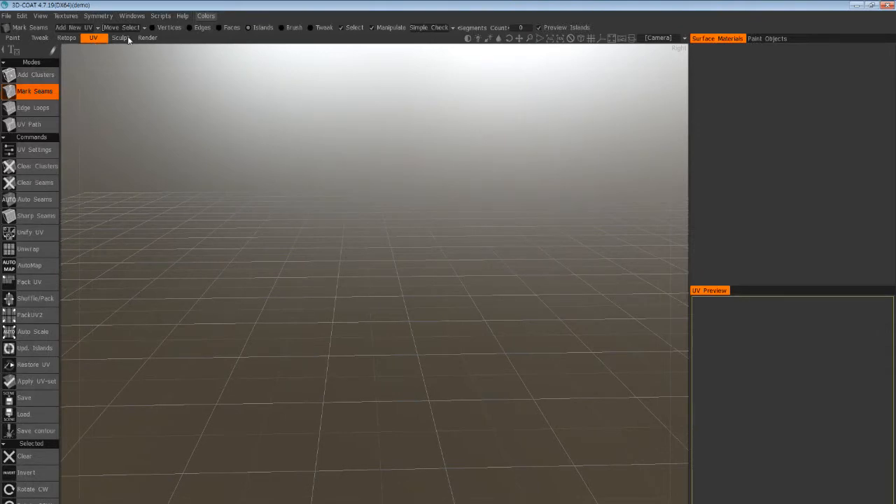
left_click(122, 37)
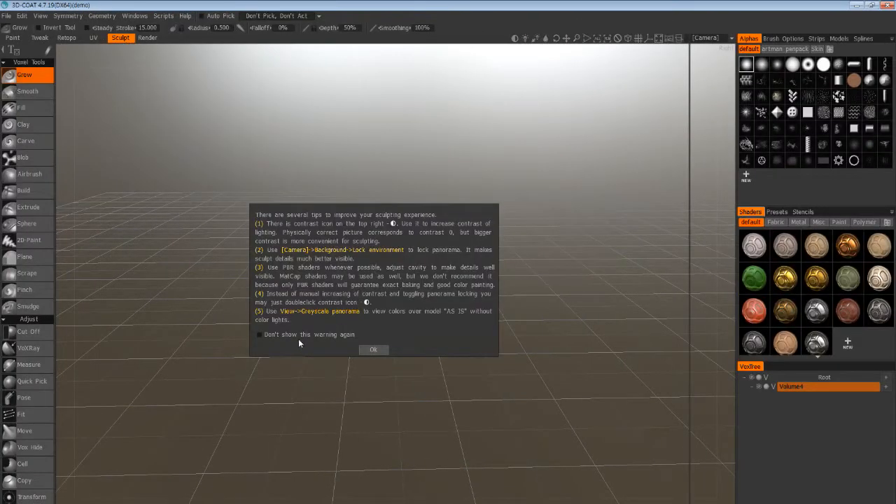
left_click(372, 349)
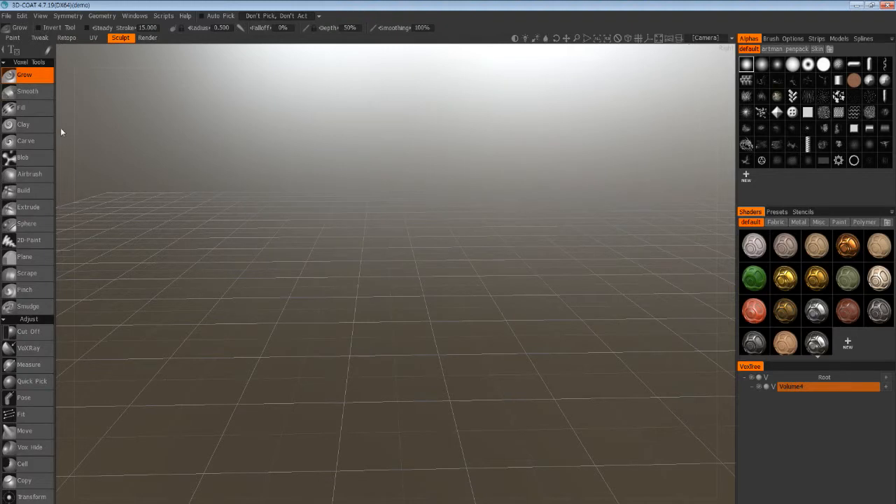
left_click(70, 39)
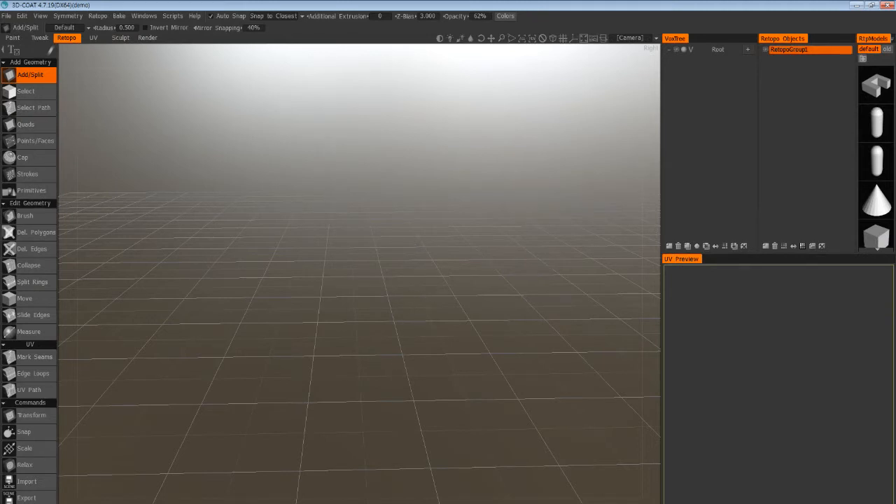
Switch to the browser and view the download section of the 3D-Coat website.
key("alt+Tab")
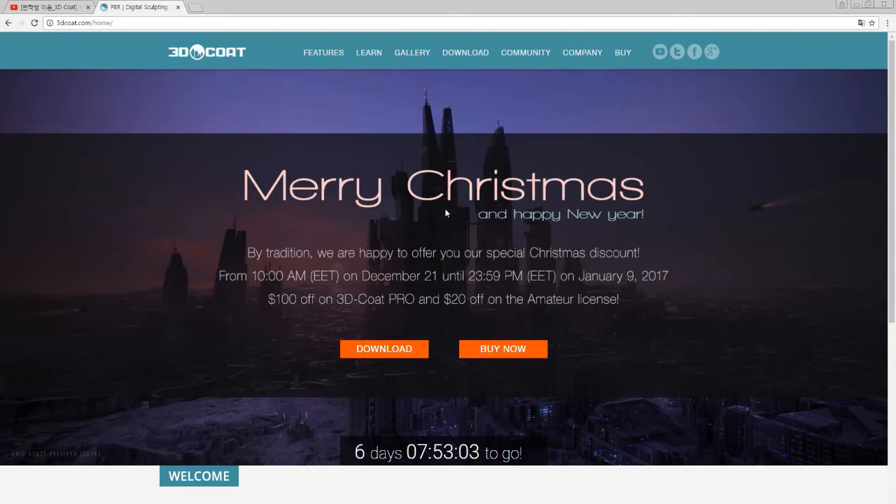
left_click(477, 53)
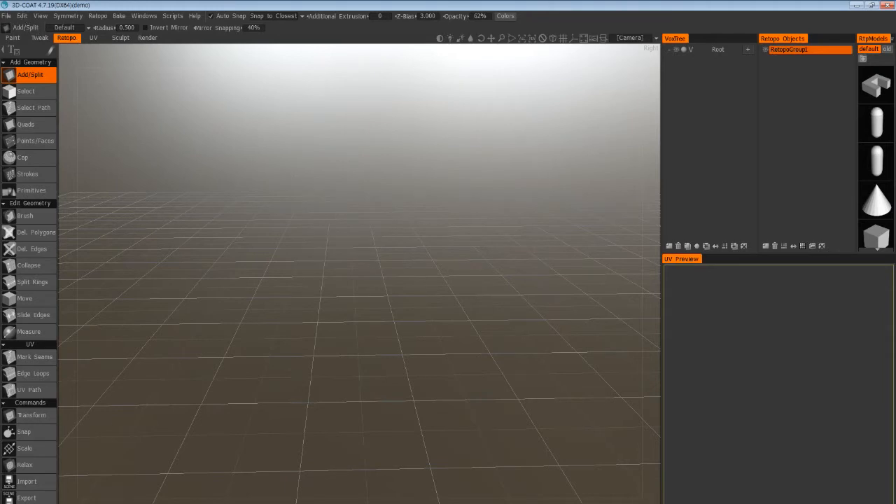
Switch back to 3D-Coat, browse the default smart materials in the Paint room, and return to the Retopo room.
left_click(12, 37)
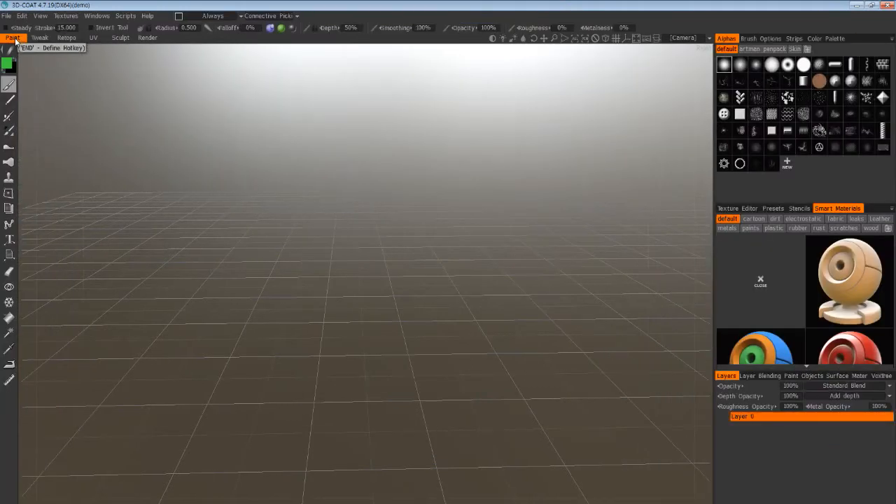
scroll(844, 305, "down", 2)
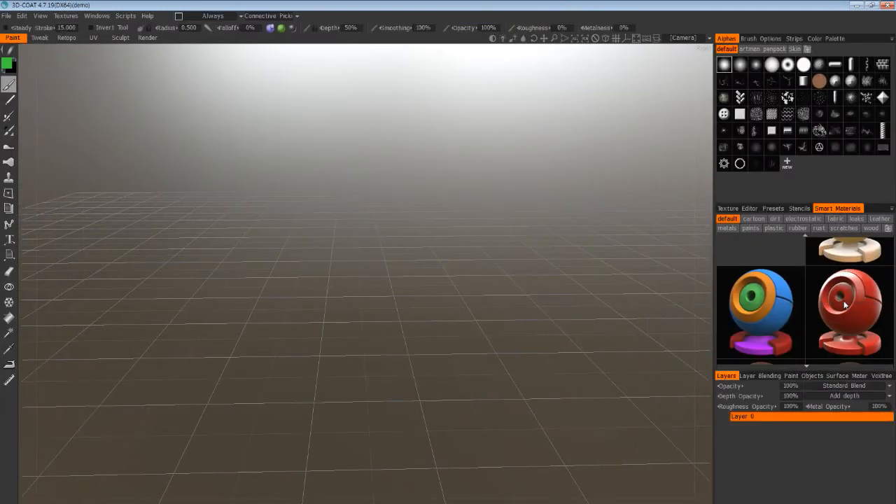
scroll(842, 311, "down", 5)
scroll(839, 321, "down", 4)
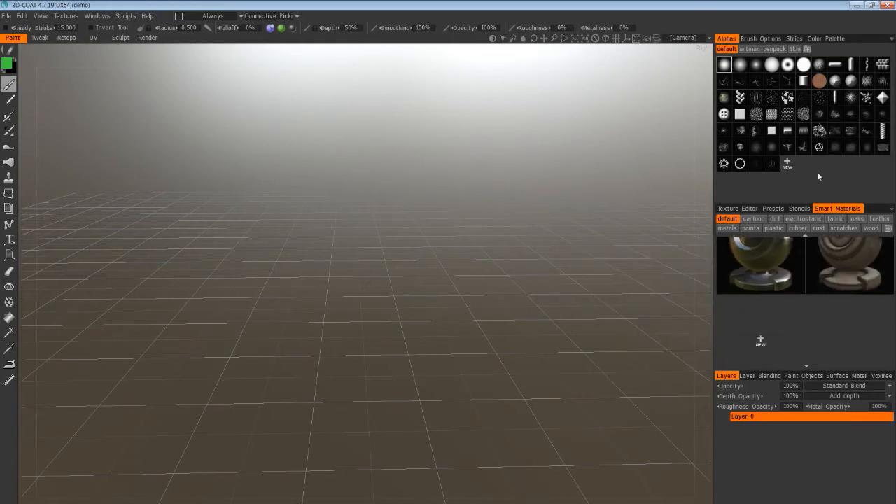
left_click(67, 37)
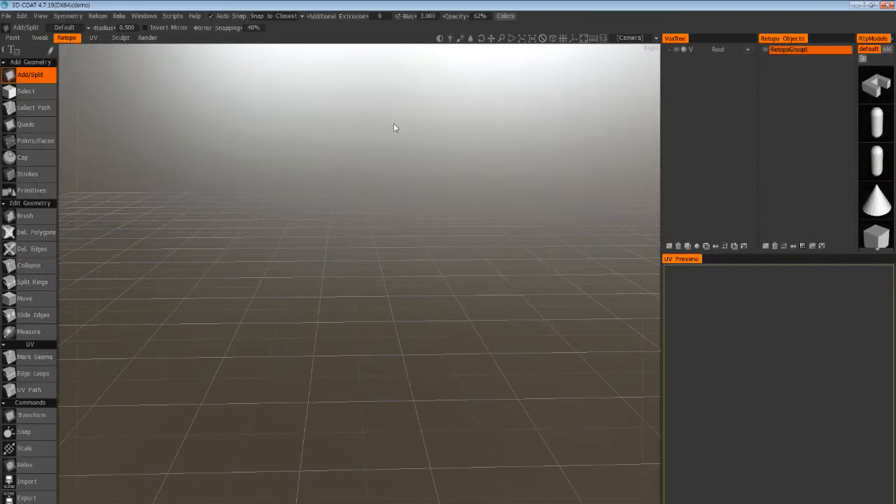
left_click(44, 38)
left_click(67, 38)
Switch to ZBrush and load the DemoHead.ZTL tool from LightBox.
left_click(223, 493)
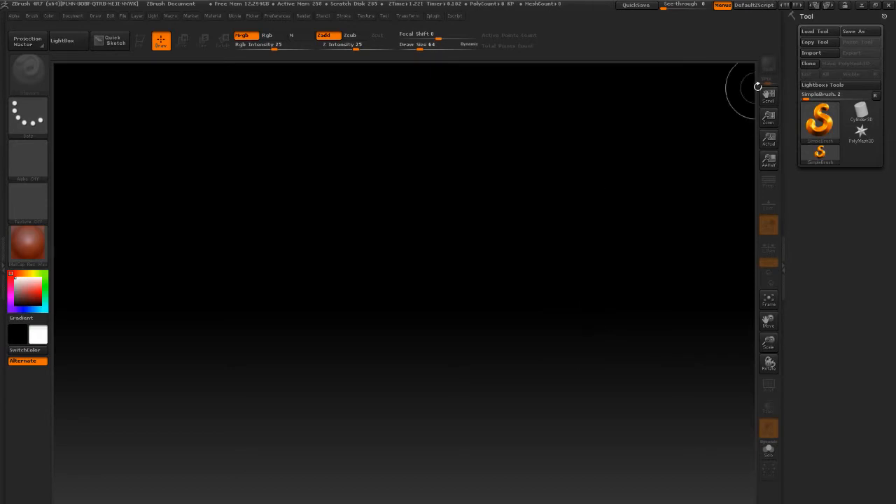
left_click(67, 47)
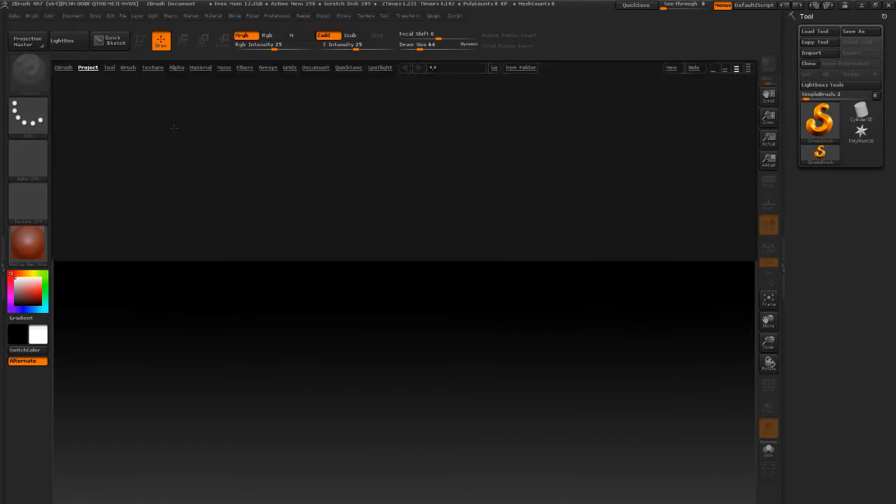
left_click(110, 68)
double_click(83, 223)
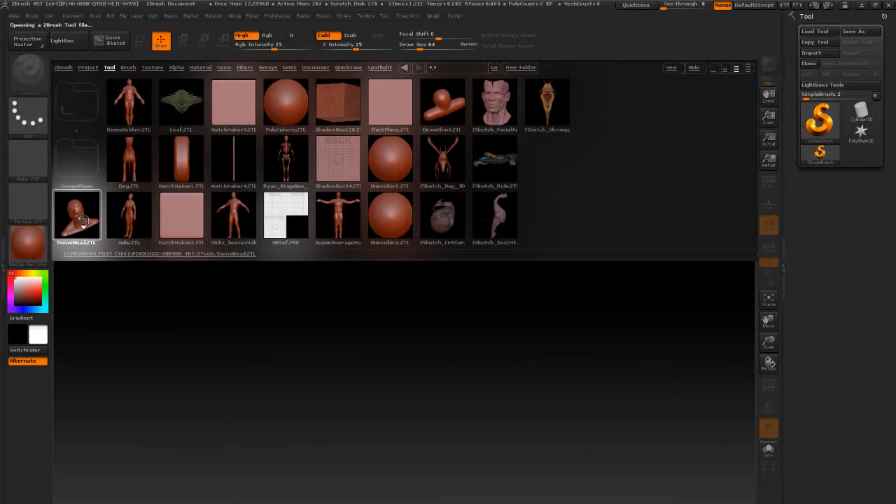
Place the demo head on the canvas in Edit mode, hide LightBox, and frame the model.
left_click_drag(396, 370, 381, 451)
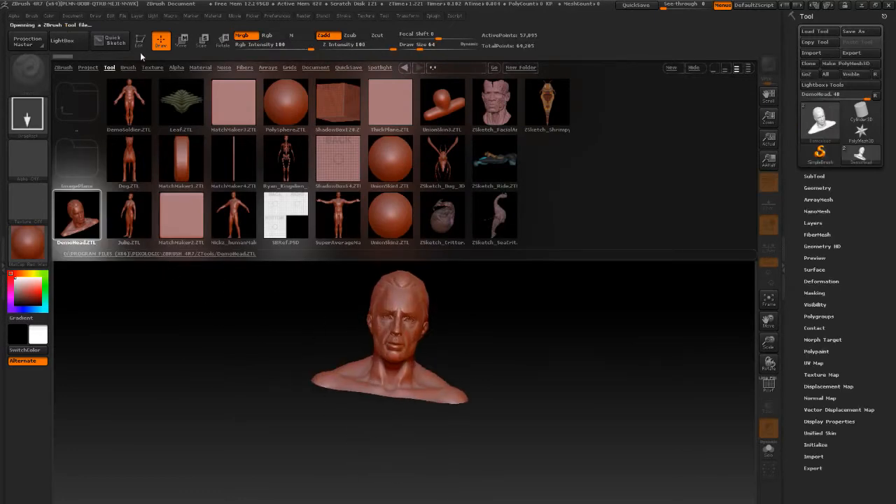
left_click(140, 40)
left_click(61, 40)
left_click_drag(534, 314, 464, 280)
key("f")
left_click_drag(523, 309, 556, 264)
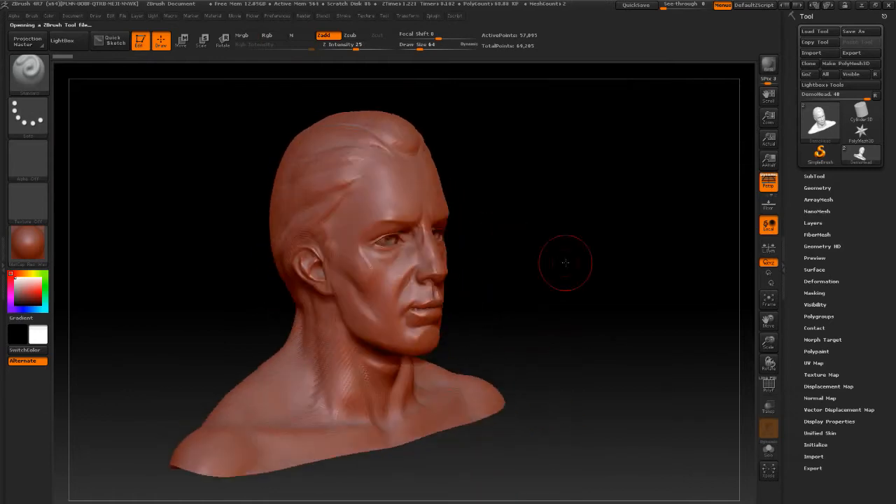
Turn on the PolyFrame wireframe display and delete the eyes subtool from the demo head.
key("shift+f")
left_click_drag(486, 296, 728, 234)
left_click(814, 176)
left_click(845, 225)
scroll(814, 185, "down", 3)
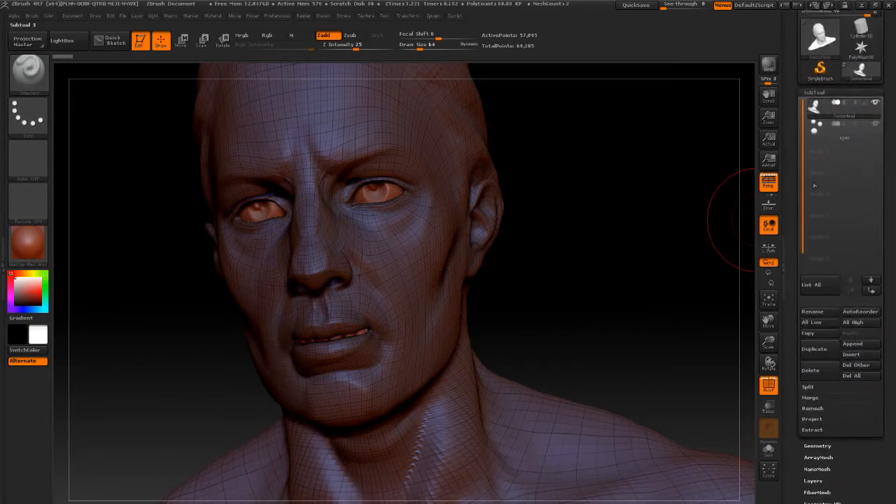
left_click(816, 131)
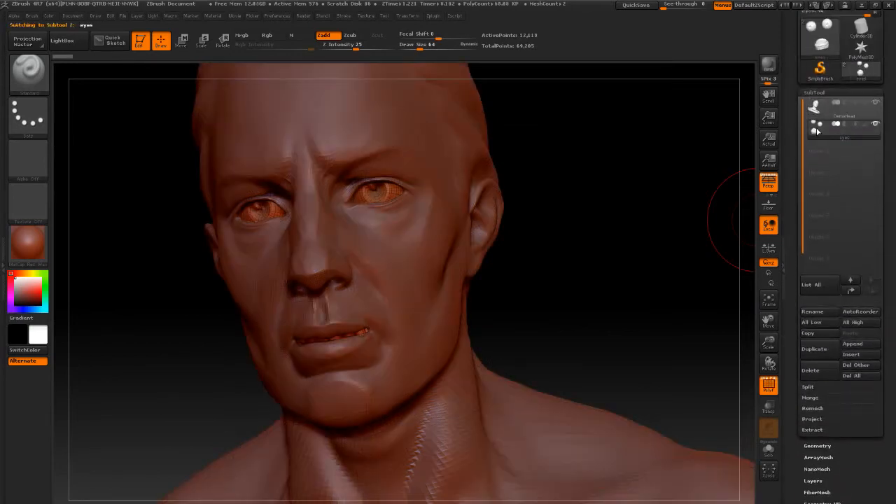
left_click(817, 372)
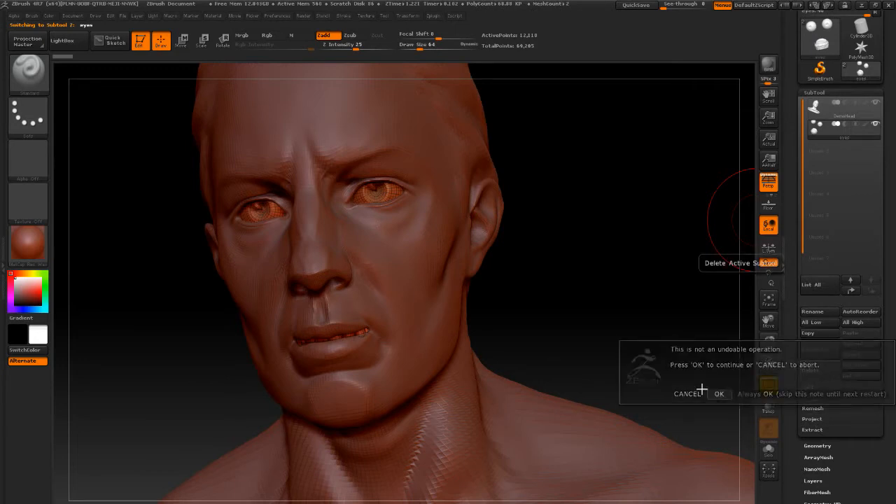
left_click(719, 394)
Lower the head's subdivision level to 1 in the Geometry settings and examine its coarse mesh from several angles.
left_click_drag(630, 354, 567, 310, "alt")
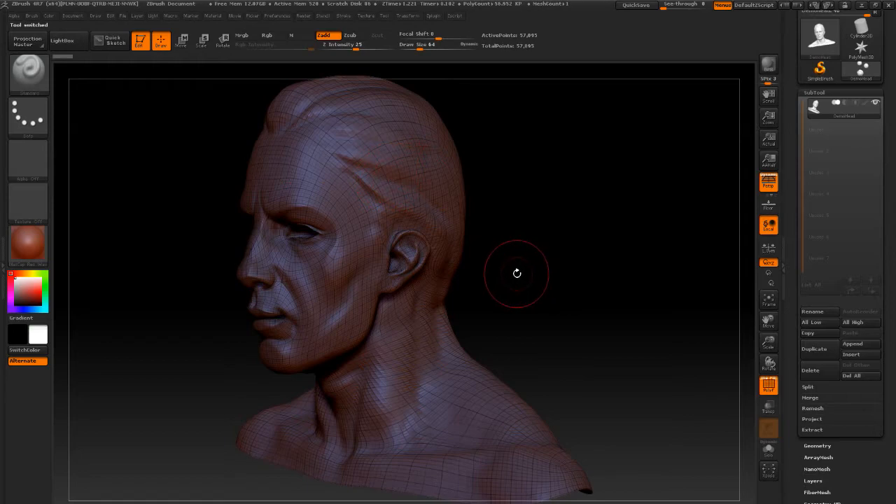
mouse_move(516, 264)
left_mouse_down()
mouse_move(510, 247)
mouse_move(602, 242)
mouse_move(550, 267)
mouse_move(504, 249)
mouse_move(504, 260)
left_mouse_up()
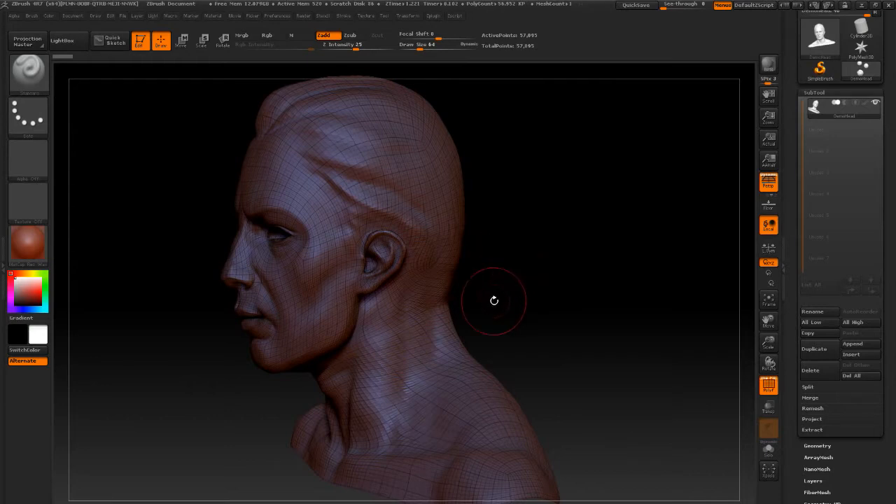
left_click_drag(495, 294, 592, 300)
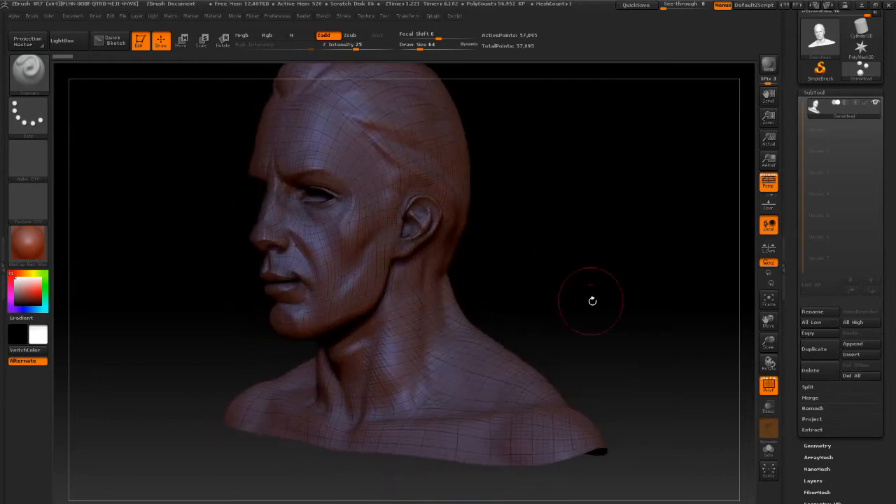
left_click(833, 92)
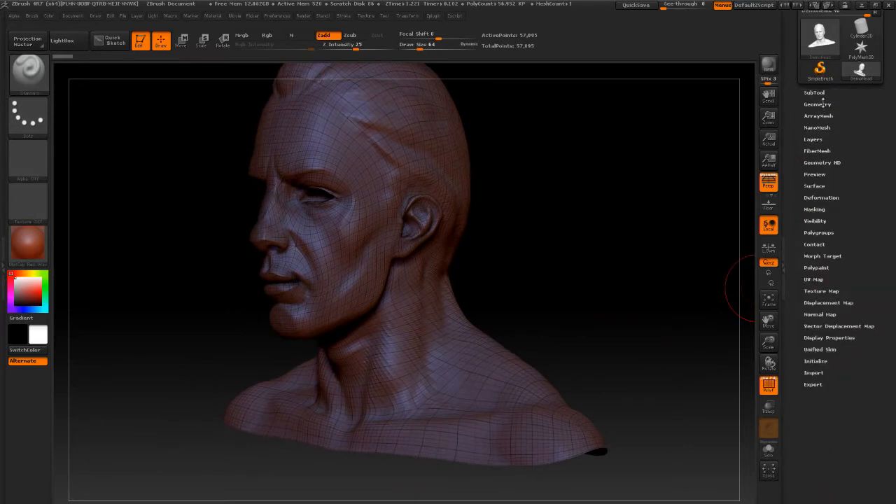
left_click(817, 104)
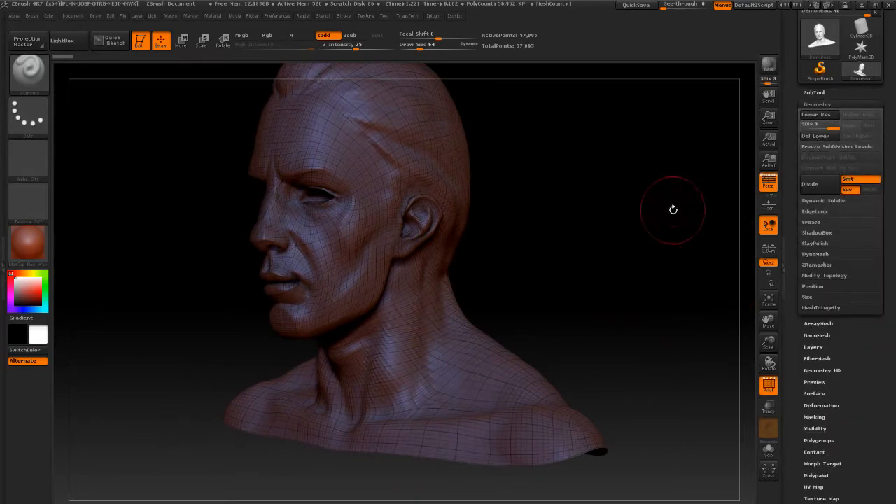
left_click_drag(571, 247, 571, 250)
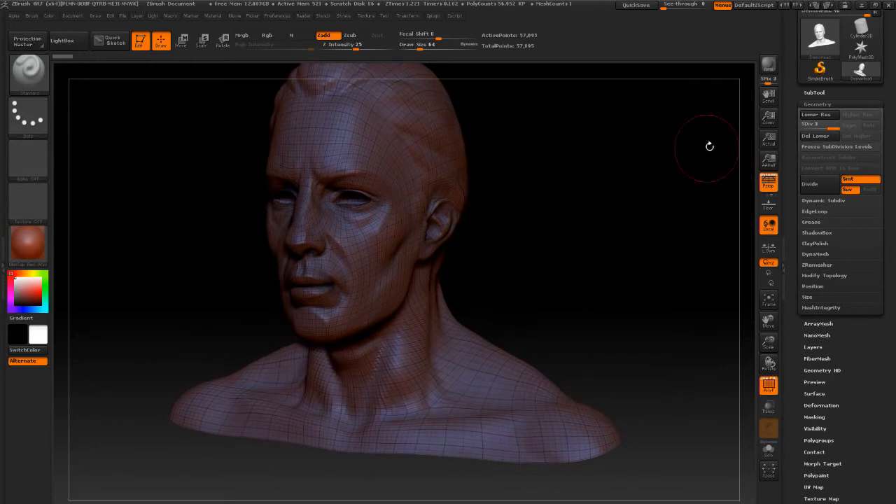
left_click(805, 126)
left_click(804, 127)
left_click_drag(721, 273, 536, 341)
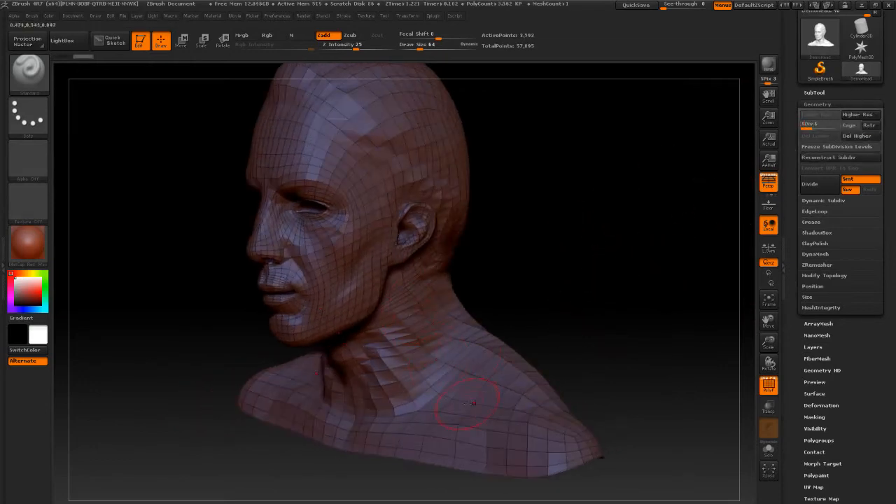
left_click_drag(573, 233, 620, 213)
left_click_drag(593, 229, 482, 237)
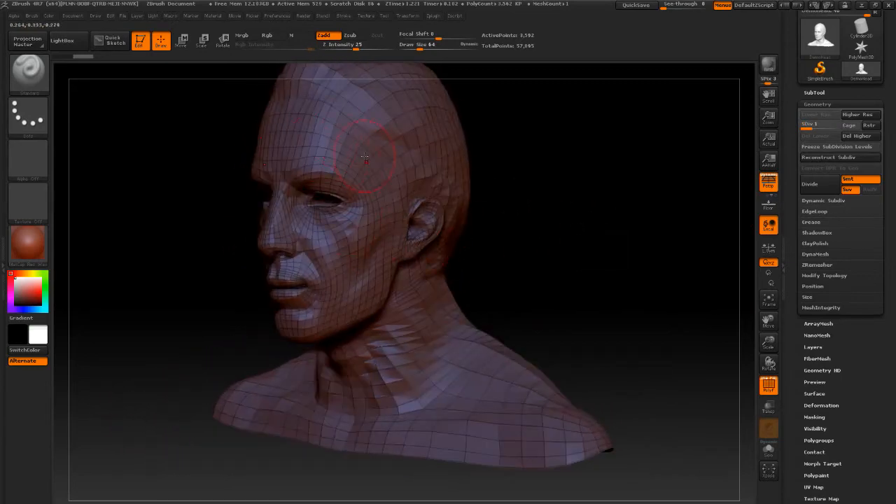
left_click_drag(534, 132, 590, 206, "alt")
mouse_move(576, 280)
left_mouse_down()
mouse_move(570, 252)
mouse_move(587, 285)
left_mouse_up()
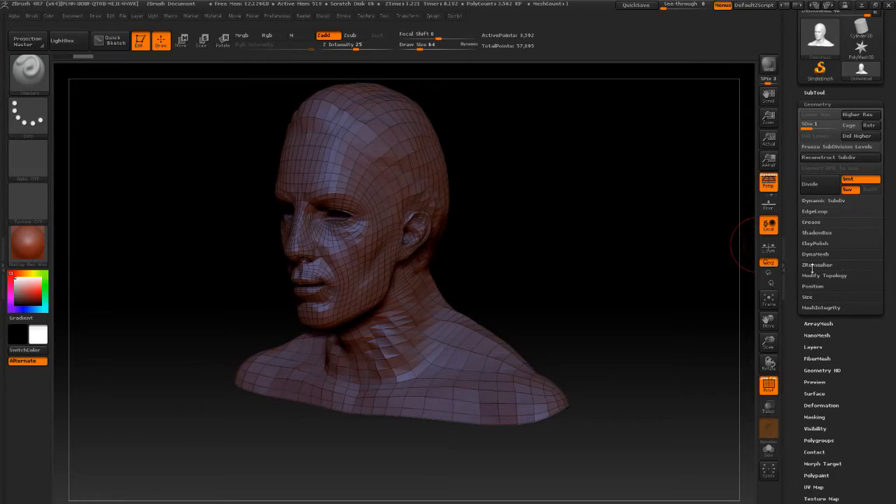
Set the head's subdivision level to 3 and delete its lower subdivision levels.
left_click(812, 125)
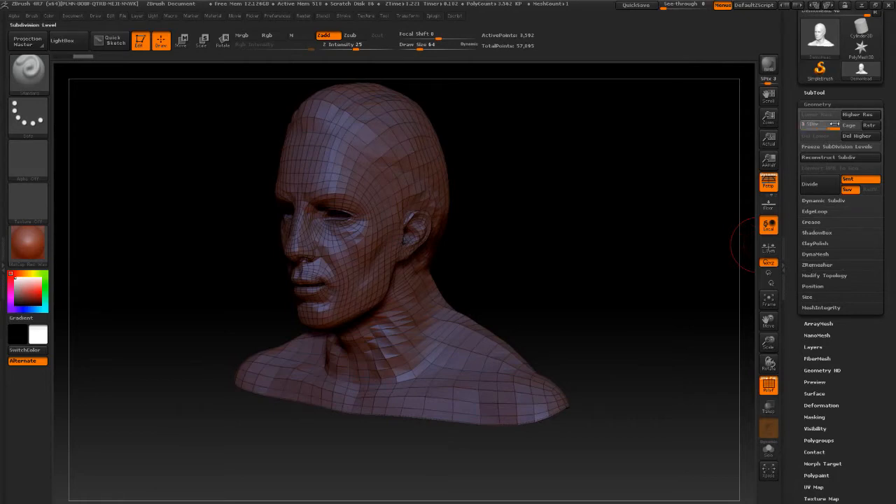
type("3")
key("Return")
mouse_move(564, 224)
left_mouse_down()
mouse_move(559, 276)
mouse_move(570, 252)
mouse_move(560, 232)
mouse_move(560, 249)
mouse_move(539, 252)
mouse_move(578, 272)
mouse_move(574, 243)
mouse_move(609, 254)
mouse_move(539, 256)
mouse_move(548, 250)
mouse_move(603, 282)
left_mouse_up()
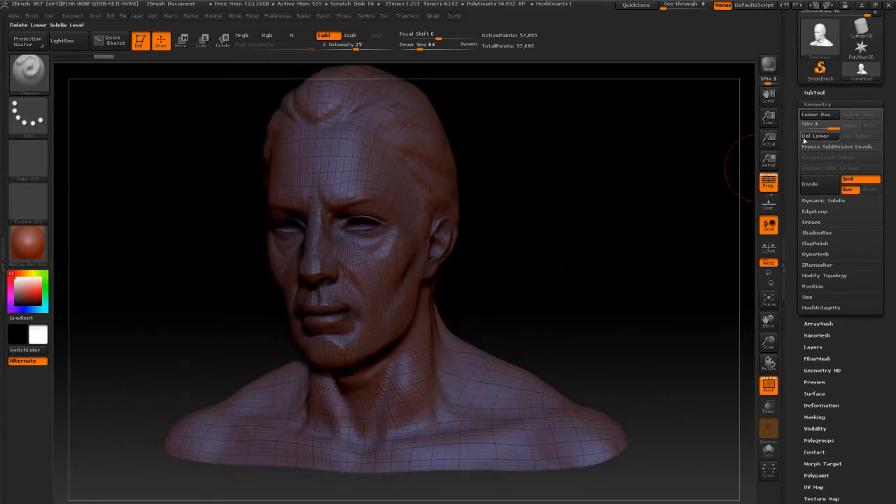
left_click(820, 138)
left_click_drag(650, 220, 595, 274)
left_click_drag(570, 310, 264, 278)
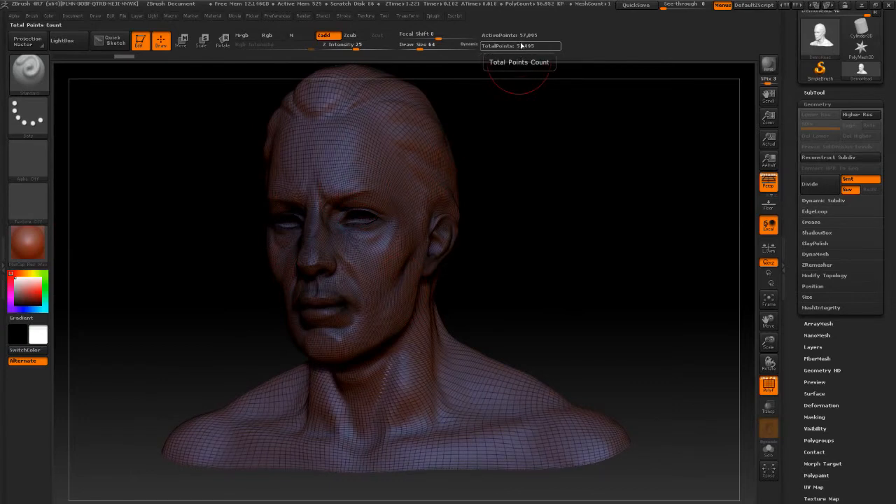
Open the left tray and remove the Material palette from it.
left_click(2, 235)
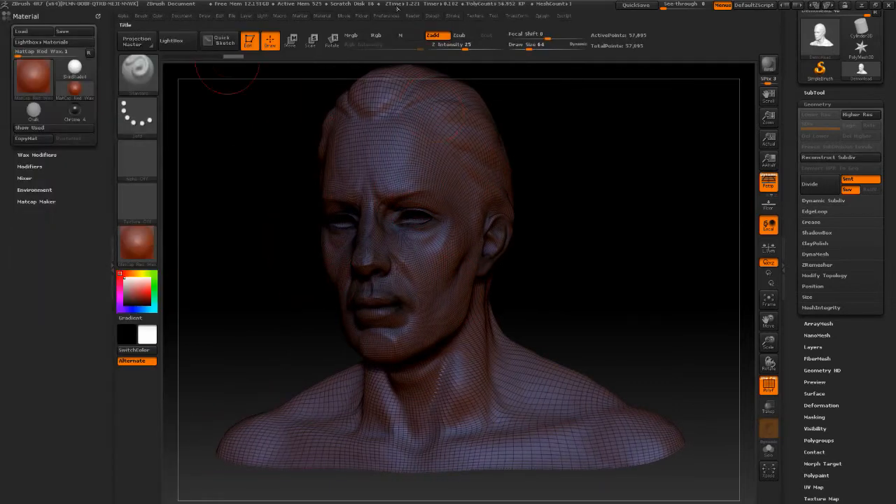
left_click(100, 17)
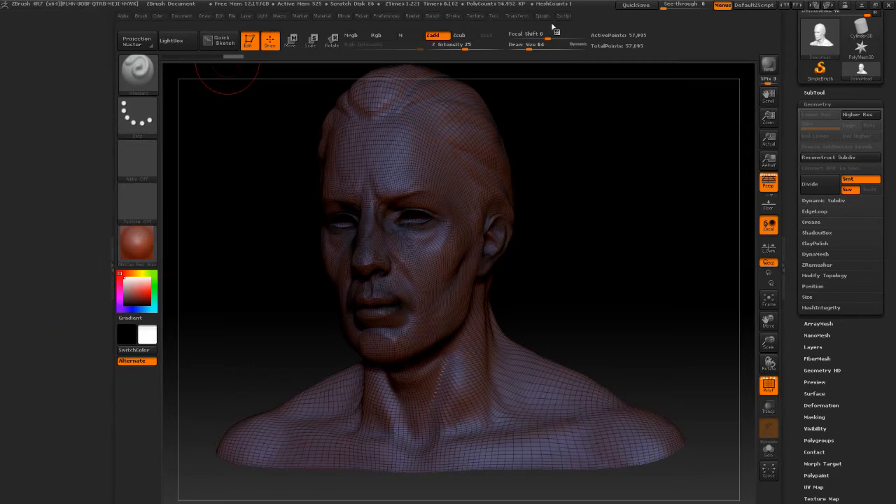
Dock the Zplugin palette in the left tray and expand its Decimation Master settings.
left_click(563, 16)
left_click(544, 16)
left_click_drag(539, 27, 37, 46)
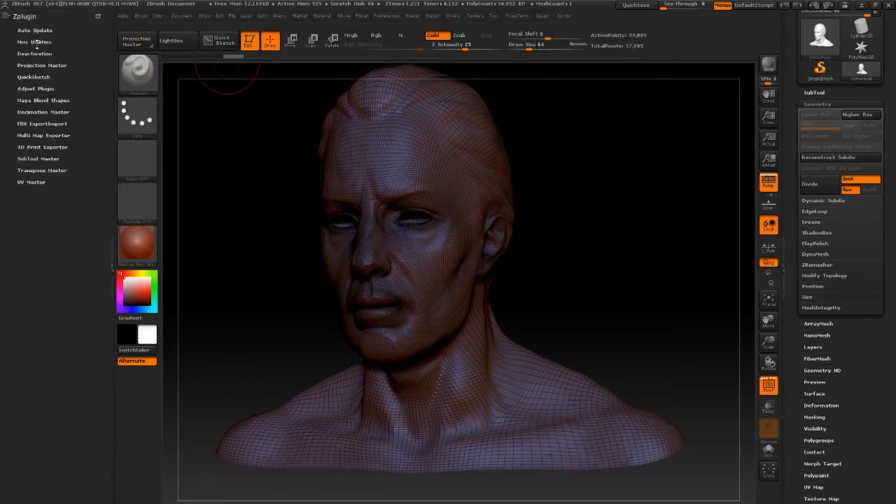
left_click(35, 112)
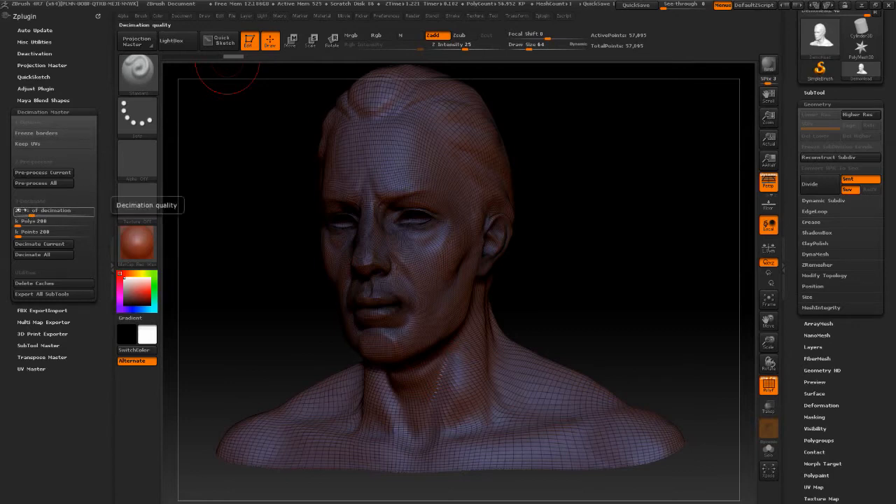
Inspect the head's wireframe up close and pre-process all visible subtools for decimation.
mouse_move(686, 206)
left_mouse_down()
mouse_move(628, 165)
mouse_move(624, 285)
mouse_move(621, 278)
left_mouse_up()
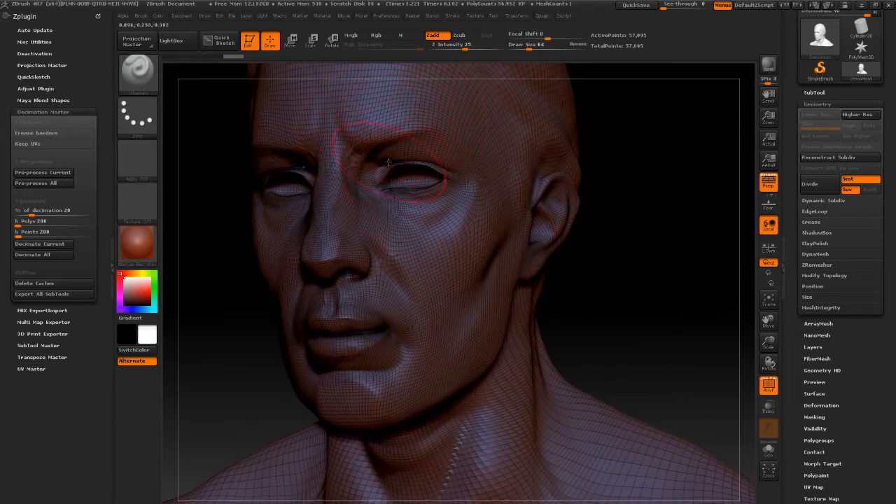
mouse_move(630, 266)
left_mouse_down("alt")
mouse_move(632, 210)
mouse_move(686, 294)
mouse_move(671, 247)
mouse_move(645, 271)
left_mouse_up("alt")
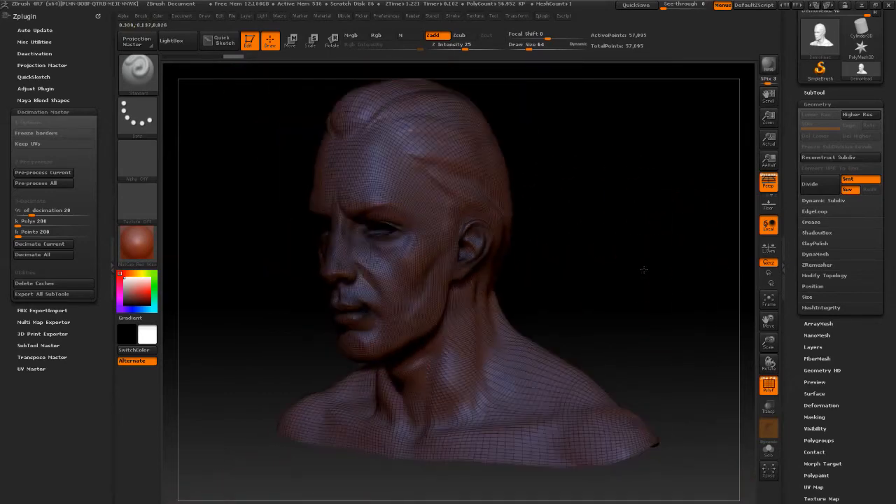
left_click(49, 183)
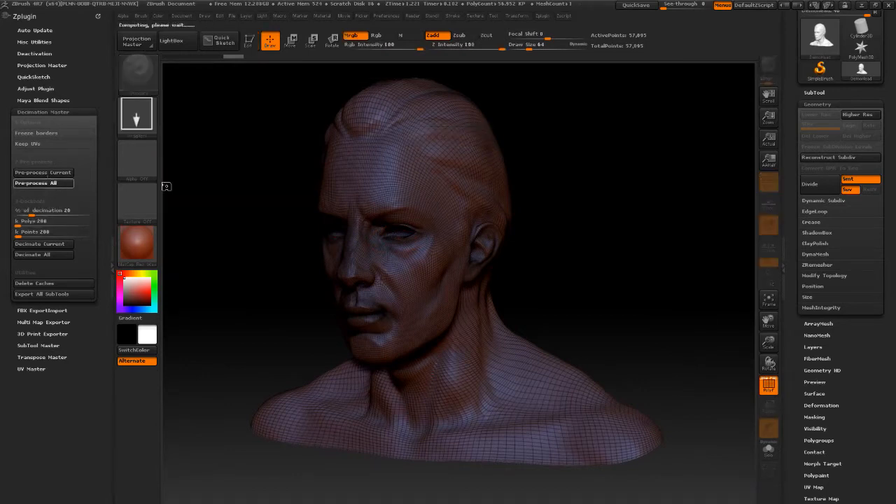
Set the decimation percentage to 15 and pre-process all visible subtools again.
left_click_drag(266, 189, 210, 256)
left_click(67, 212)
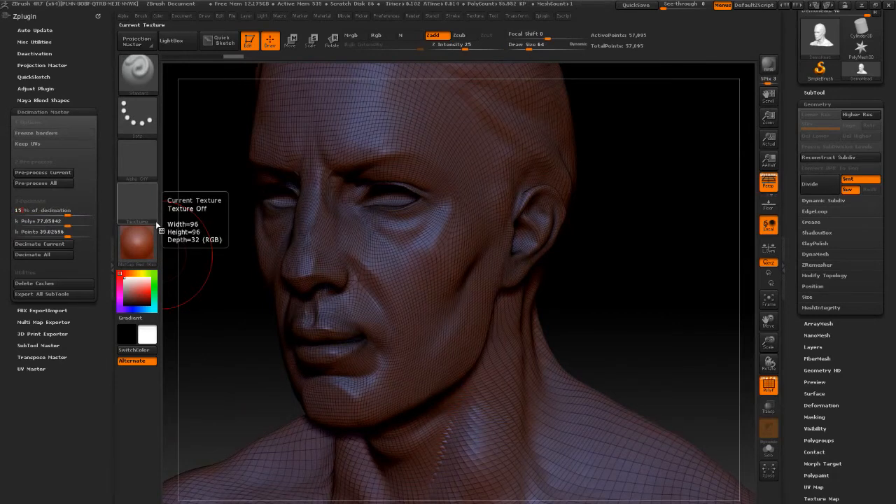
key("Return")
left_click(44, 183)
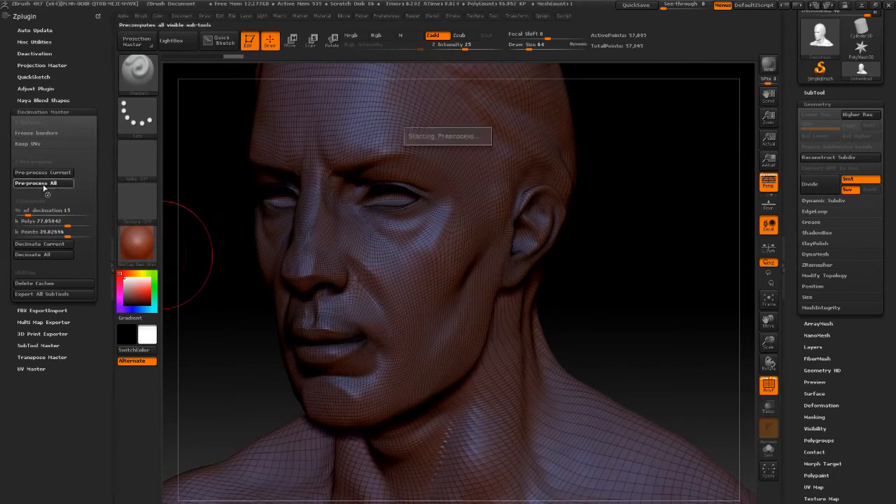
Lower the decimation percentage to 10 and run the pre-process on all subtools with it.
left_click_drag(668, 245, 687, 304)
key("f")
left_click_drag(674, 250, 602, 283)
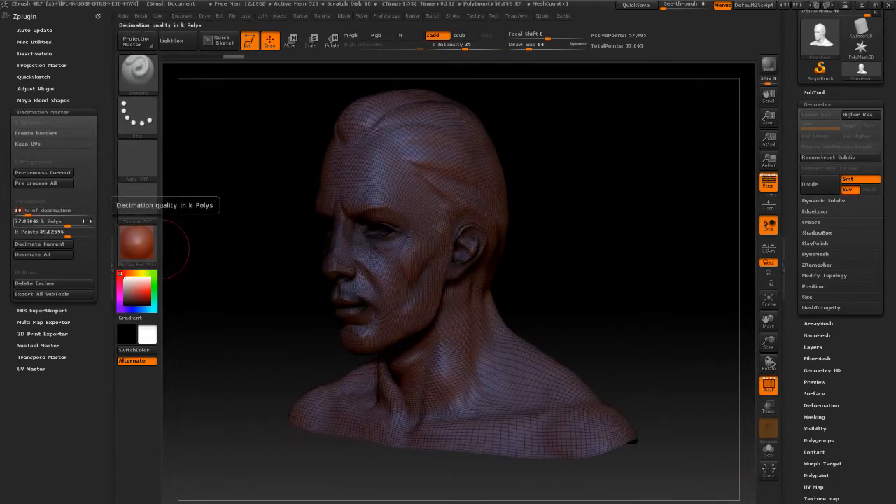
left_click(42, 183)
mouse_move(262, 284)
left_mouse_down()
mouse_move(287, 269)
mouse_move(175, 301)
mouse_move(543, 130)
left_mouse_up()
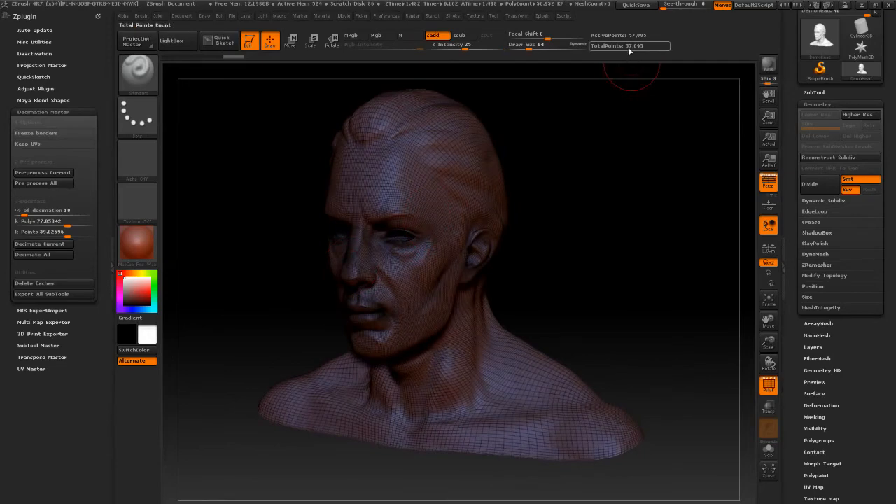
Turn off the PolyFrame wireframe display and view the head's smooth surface from the side and front.
mouse_move(614, 147)
left_mouse_down()
mouse_move(604, 210)
mouse_move(596, 186)
mouse_move(601, 302)
mouse_move(614, 301)
left_mouse_up()
key("shift+f")
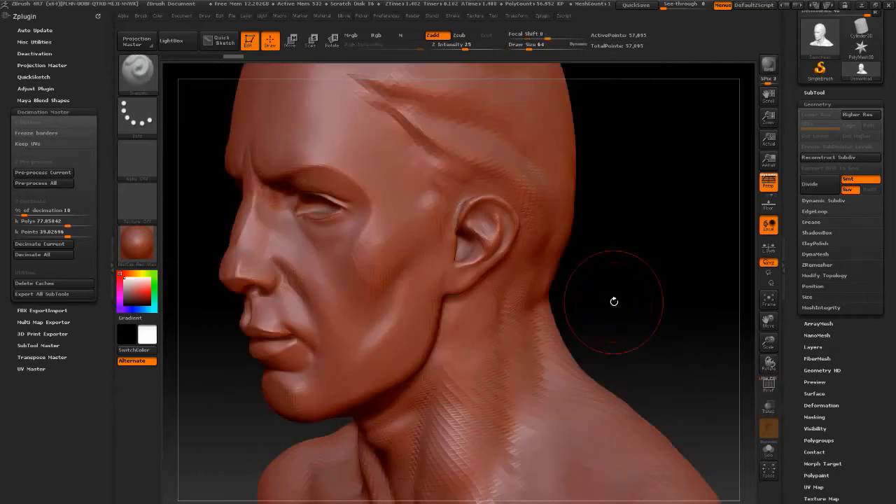
mouse_move(680, 315)
left_mouse_down()
mouse_move(695, 291)
mouse_move(665, 311)
left_mouse_up()
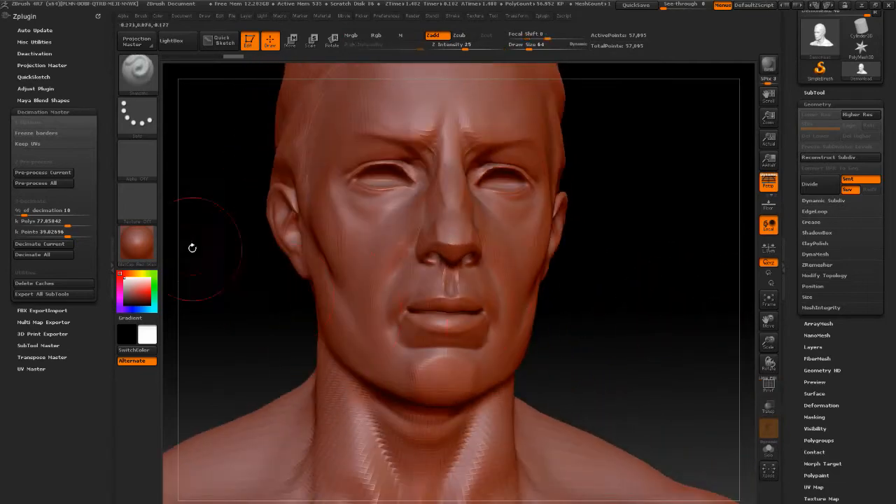
Step back to the head with its subdivision levels, raise it to level 3 and delete the lower levels again.
key("ctrl")
key("shift+d")
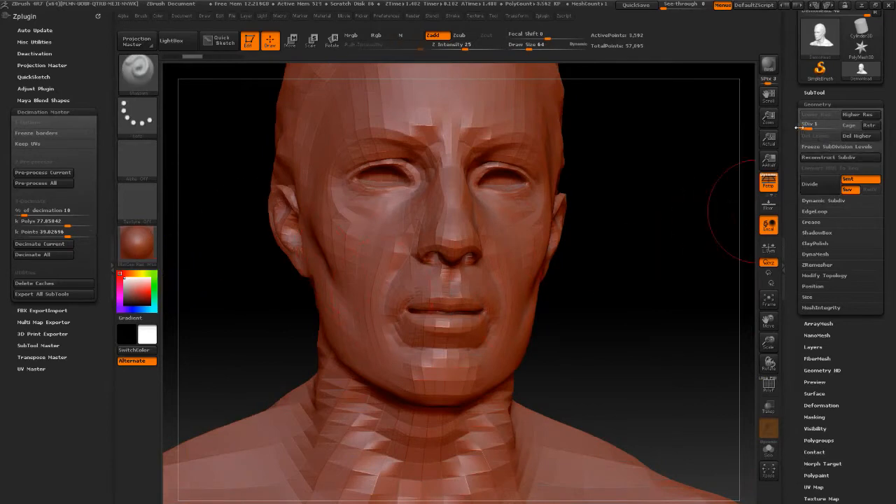
left_click(835, 127)
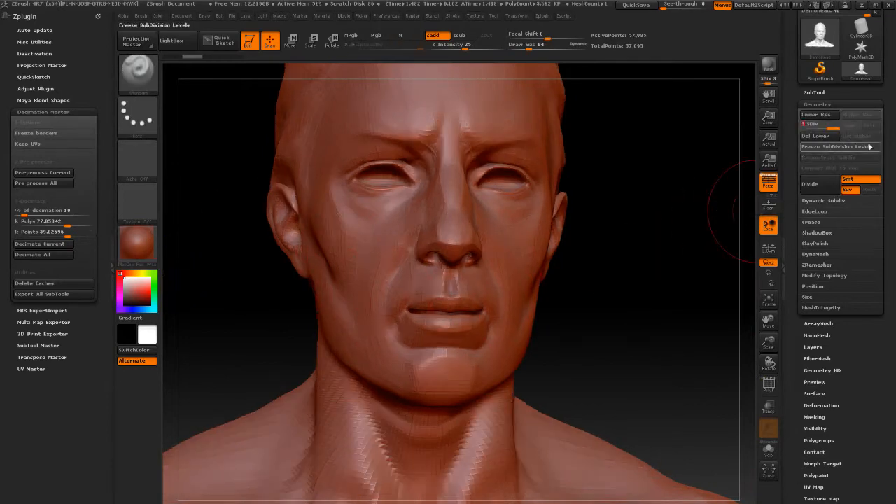
left_click(823, 138)
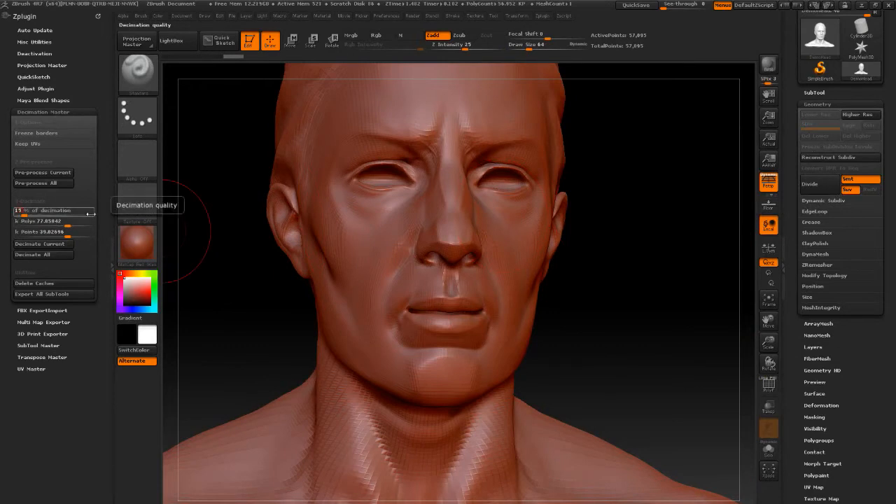
Pre-process all subtools once more with the decimation percentage at 10.
left_click_drag(644, 329, 578, 368)
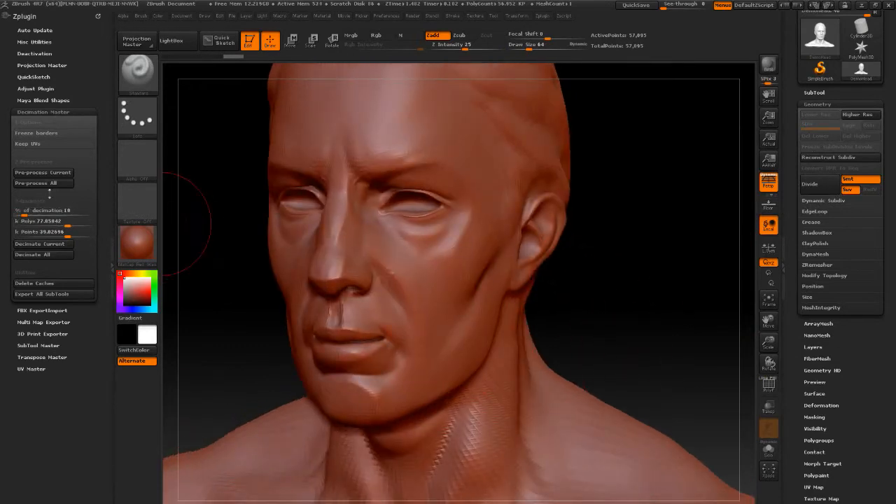
left_click(48, 184)
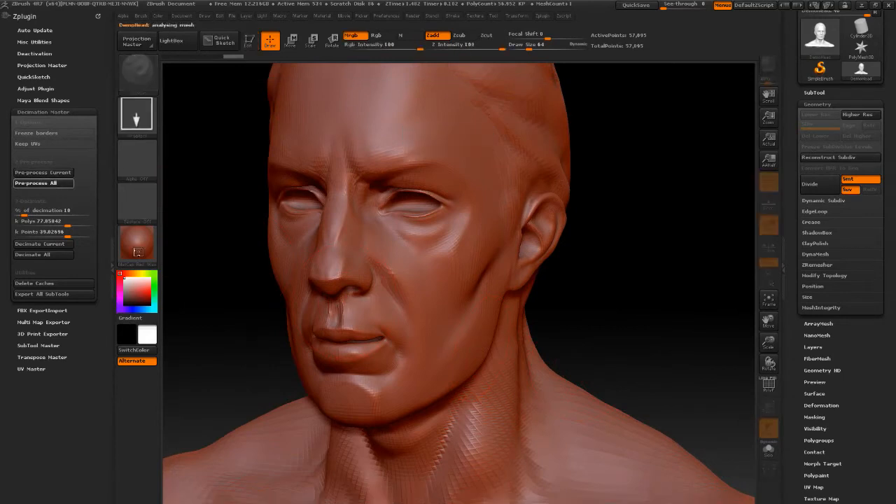
Export the head to the desktop as an OBJ file named face.
left_click_drag(628, 352, 735, 273)
scroll(889, 263, "up", 3)
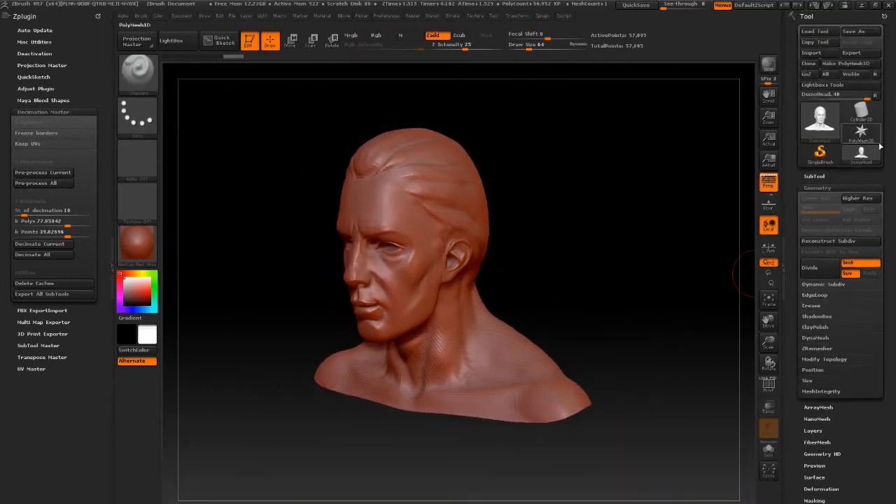
left_click(852, 55)
left_click(40, 76)
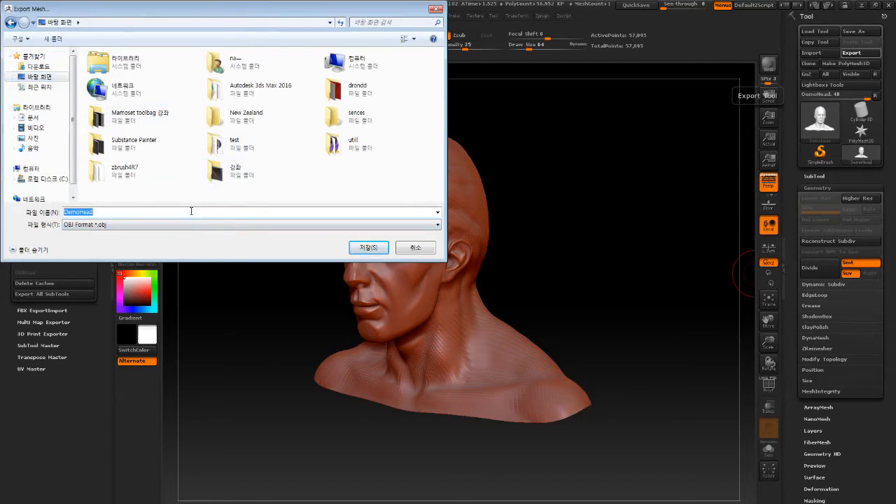
key("Return")
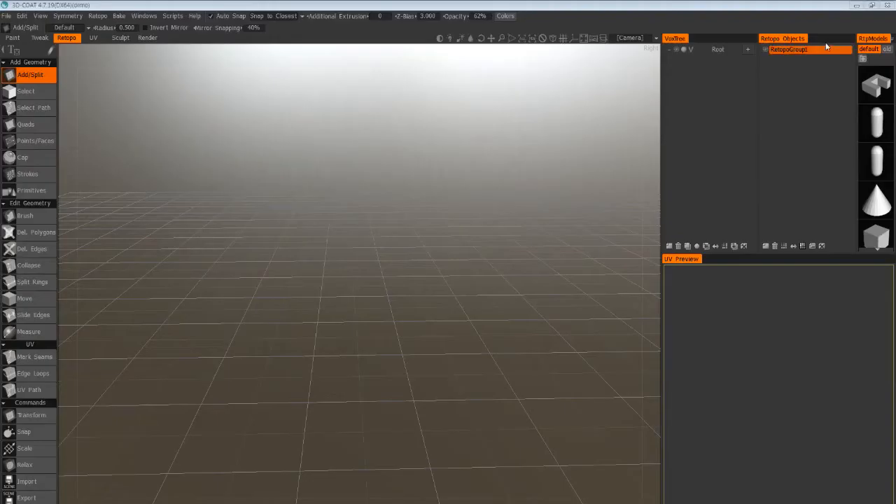
Switch to 3D-Coat and review the available model import types.
left_click(861, 6)
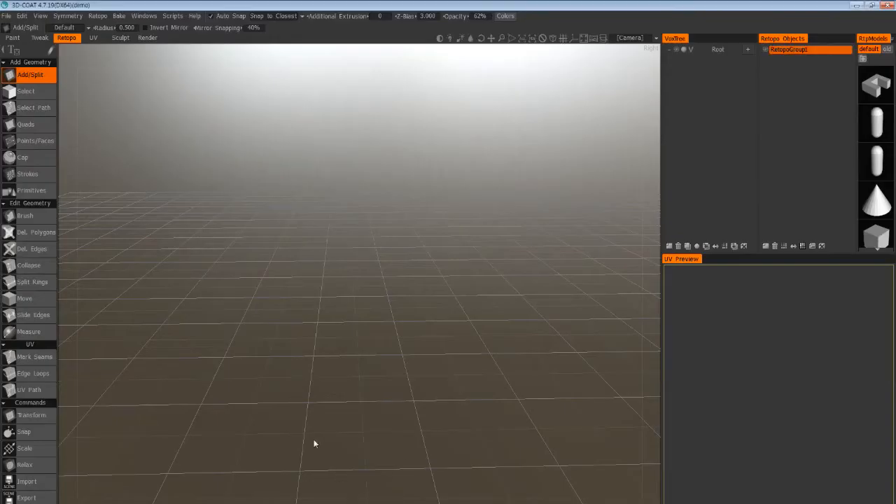
left_click(6, 17)
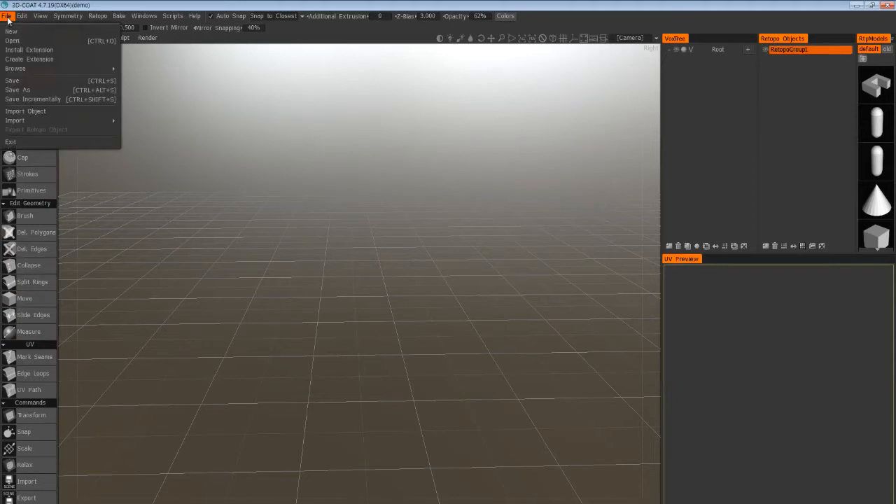
mouse_move(42, 119)
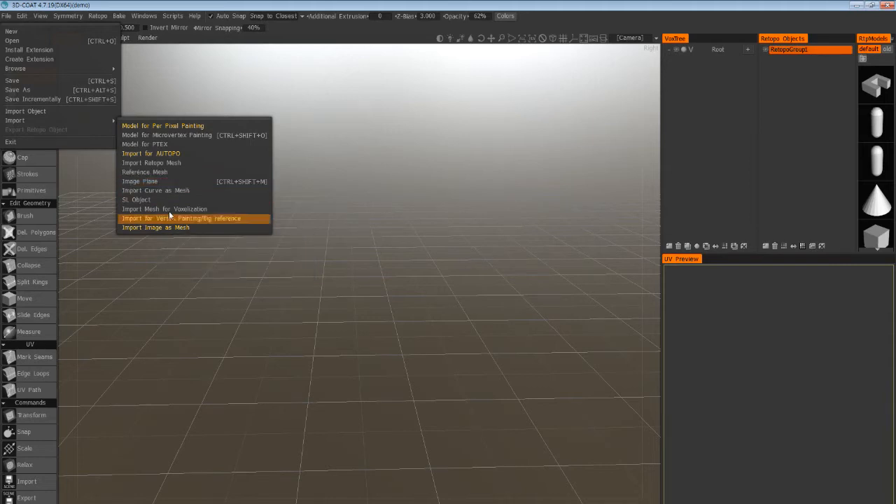
left_click(175, 174)
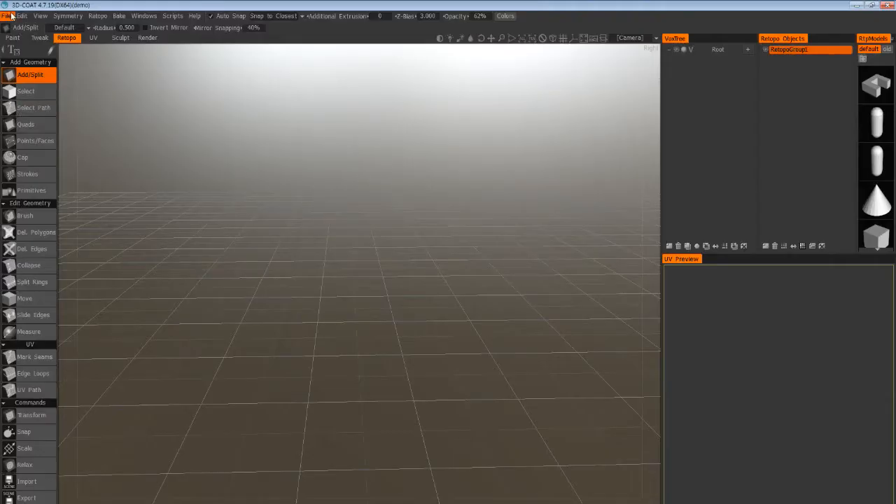
Import face.OBJ from the desktop as a reference mesh.
left_click(10, 15)
mouse_move(28, 120)
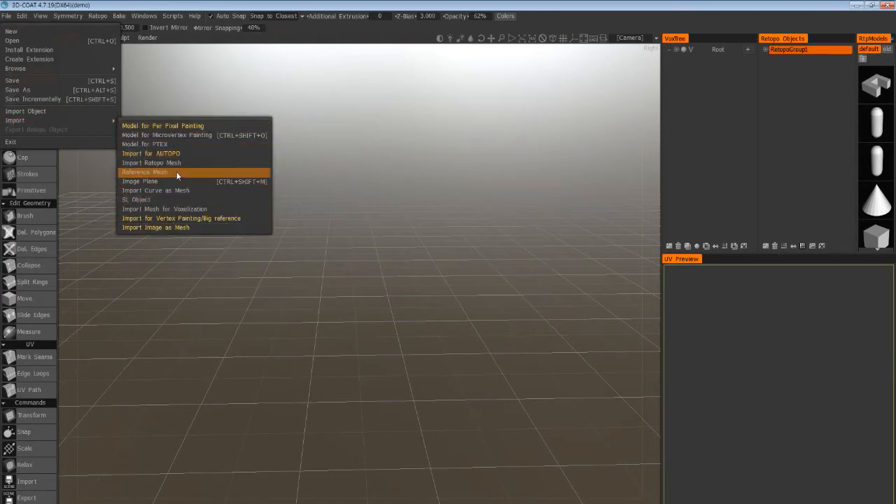
left_click(177, 172)
left_click(40, 87)
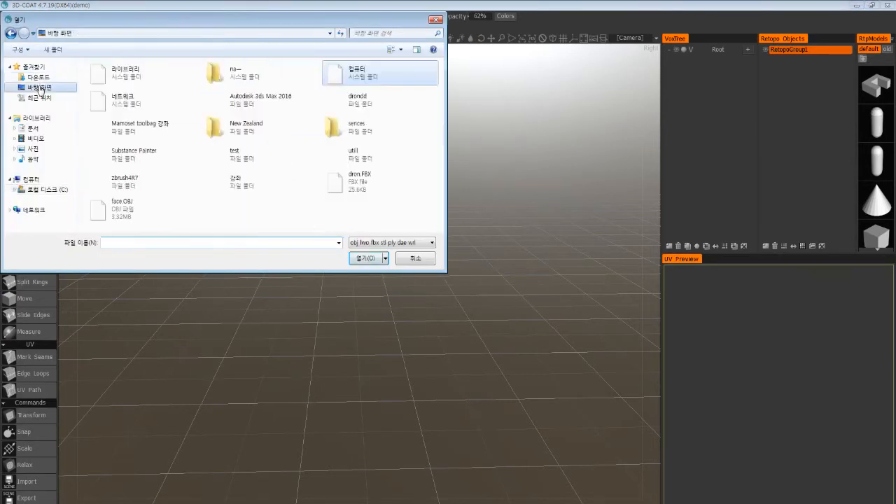
left_click(104, 212)
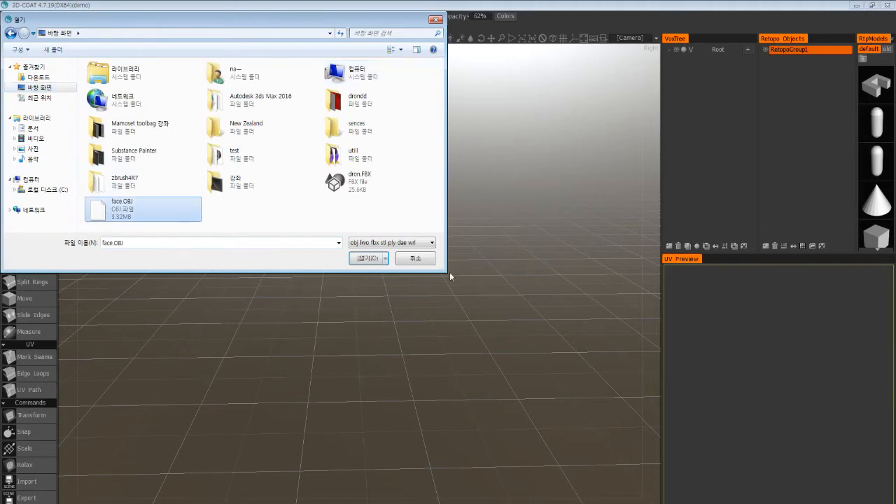
left_click(368, 259)
Examine the imported head from the front, the side and a three-quarter angle.
left_click_drag(524, 298, 566, 317)
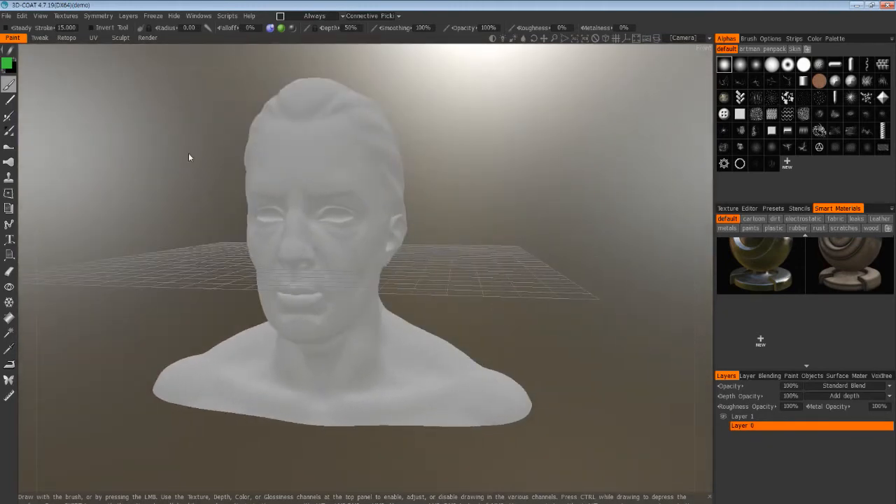
left_click_drag(713, 160, 539, 280)
left_click_drag(480, 320, 471, 278)
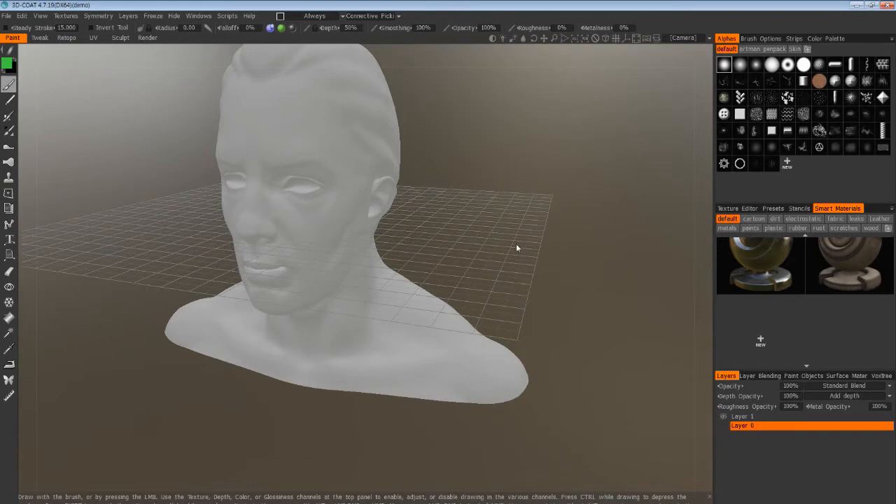
left_click_drag(519, 235, 495, 221)
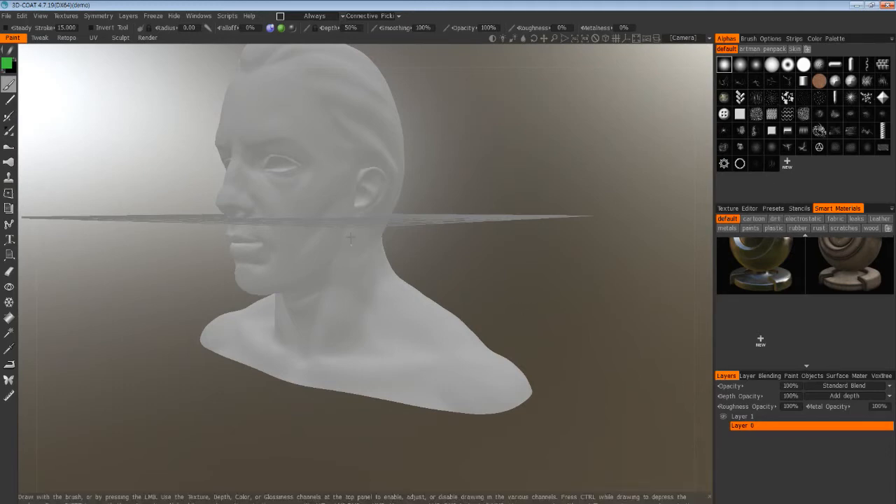
left_click_drag(495, 254, 589, 334)
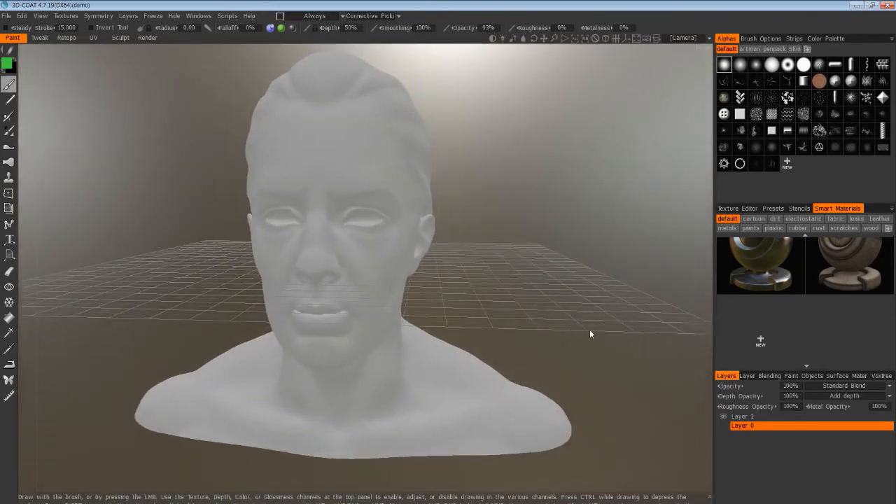
left_click_drag(480, 234, 515, 263)
mouse_move(506, 205)
left_mouse_down()
mouse_move(513, 214)
mouse_move(509, 190)
left_mouse_up()
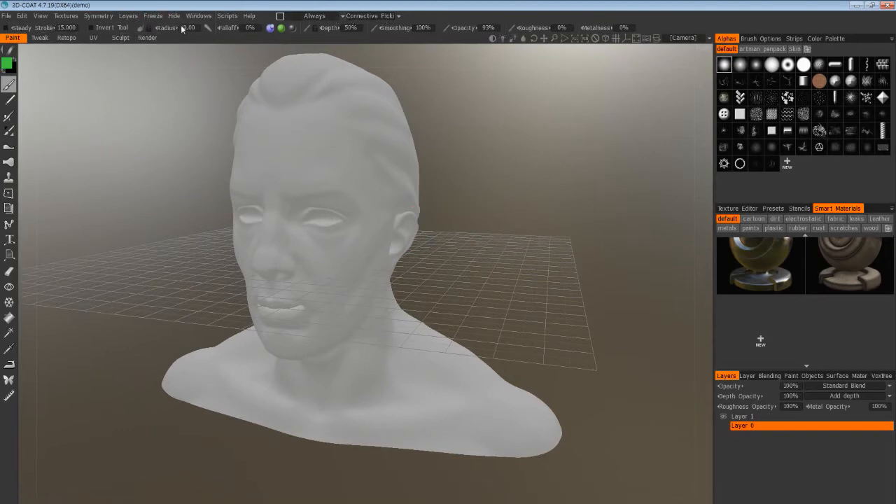
Detach the View options as a floating window, choose Handpaint shading and enable Greyscale Panorama.
left_click(42, 17)
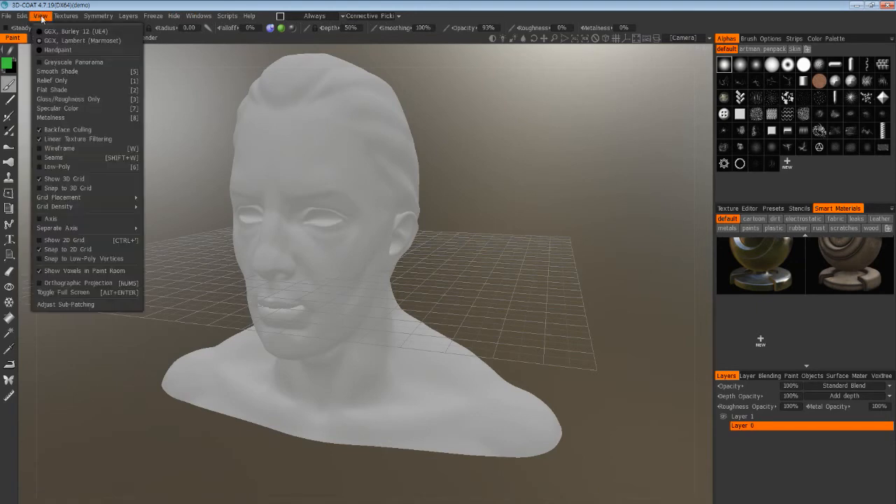
left_click_drag(47, 25, 129, 160)
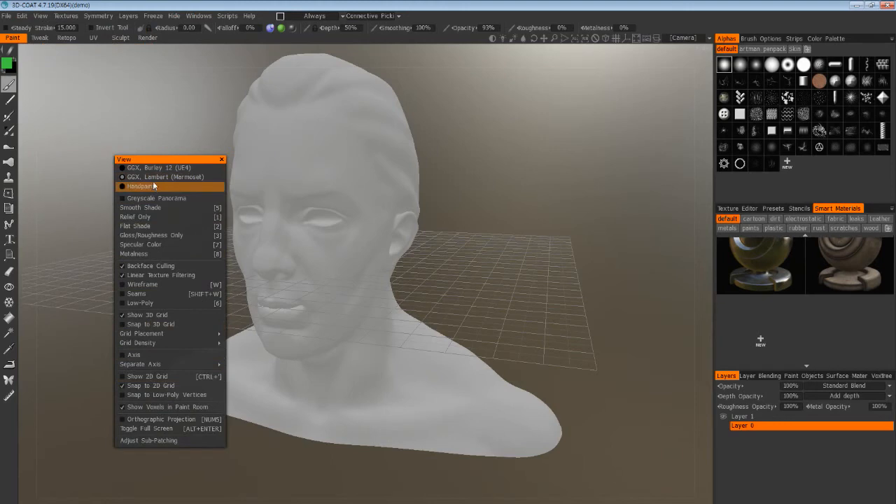
left_click_drag(146, 160, 109, 136)
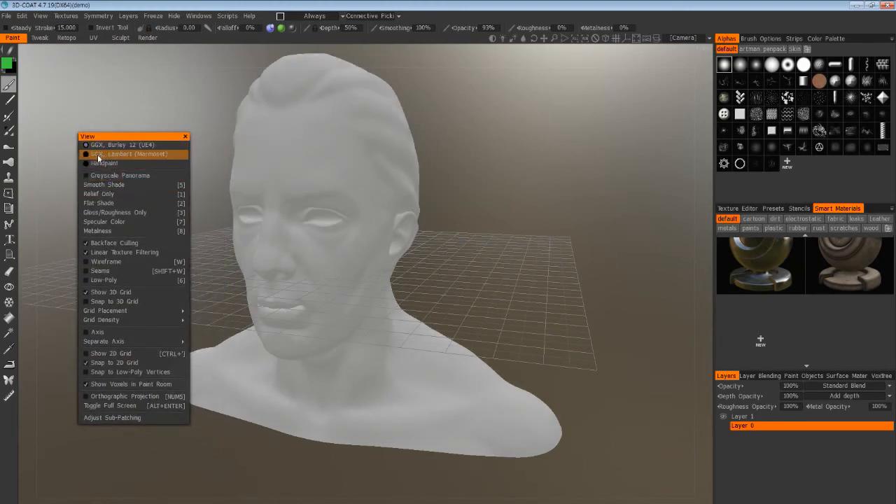
left_click(92, 175)
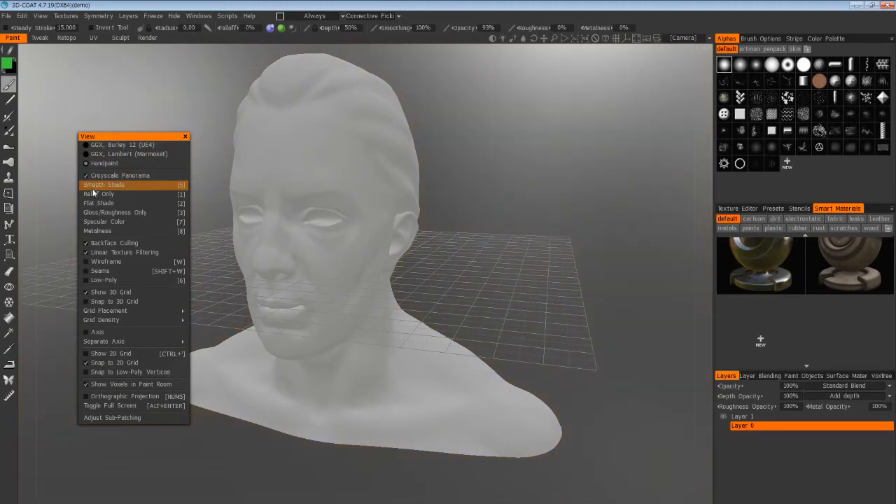
Compare the Flat Shade, Gloss/Roughness Only, Specular Color and Smooth Shade displays, and set the head to Relief Only.
left_click(105, 204)
left_click(104, 214)
left_click(104, 204)
left_click(103, 195)
left_click(104, 211)
left_click(105, 195)
left_click(108, 222)
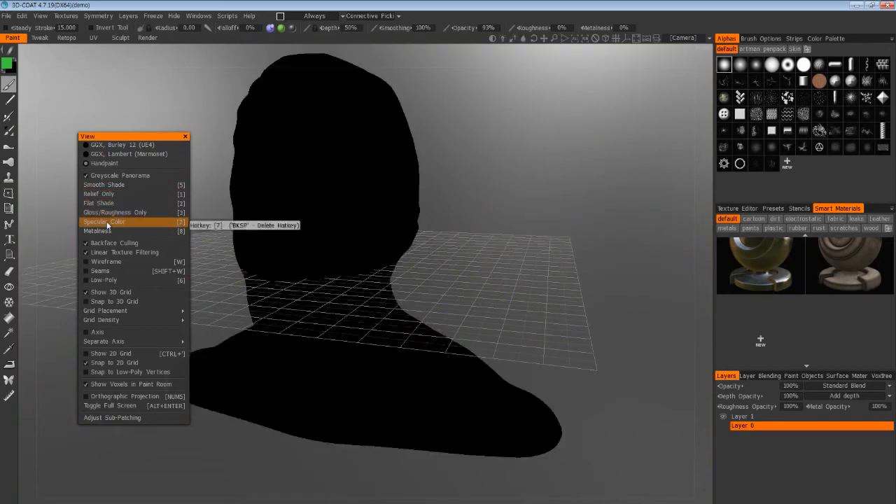
left_click(103, 212)
left_click(102, 202)
left_click(103, 194)
left_click(106, 186)
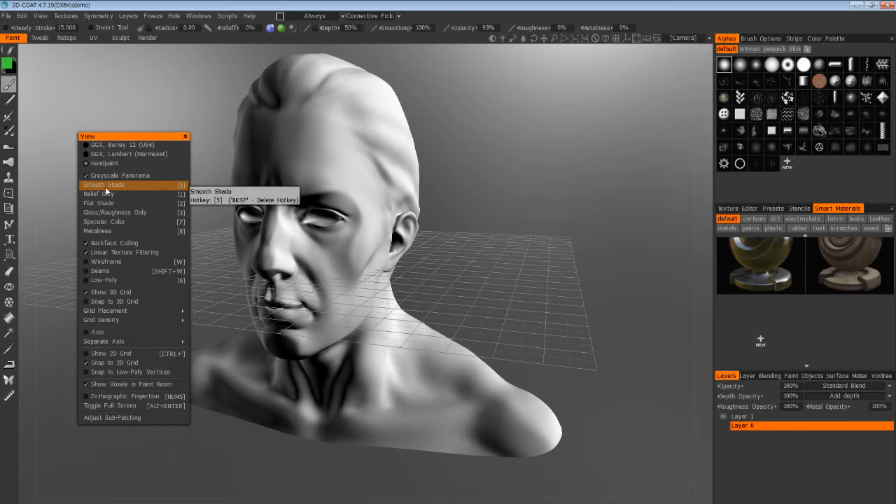
left_click(109, 196)
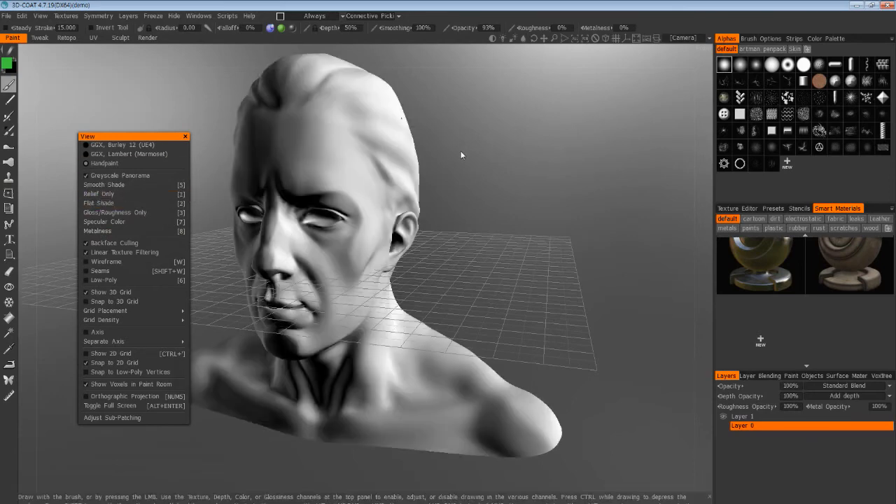
Move the floating View window clear of the head and activate the preview of the metallic smart material.
left_click_drag(461, 154, 481, 144)
left_click_drag(152, 135, 101, 62)
left_click_drag(498, 185, 462, 210)
right_click_drag(517, 257, 529, 297)
left_click_drag(529, 332, 533, 295)
right_click_drag(533, 296, 528, 217)
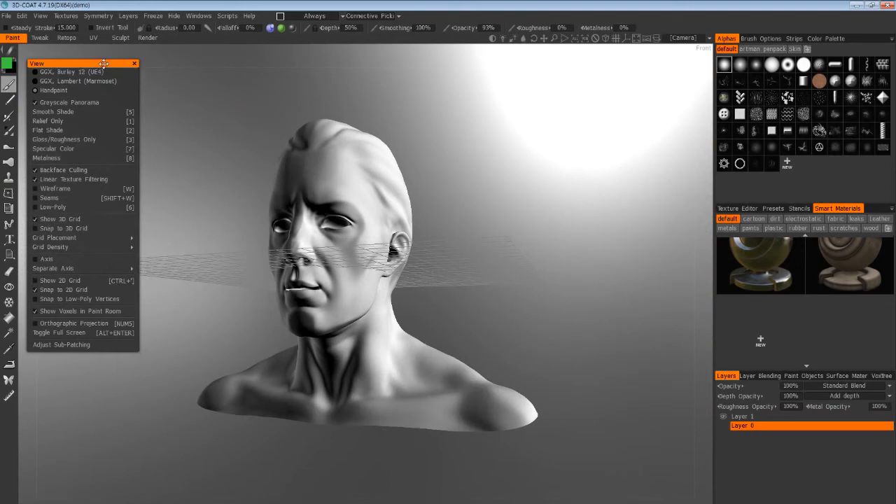
left_click(762, 264)
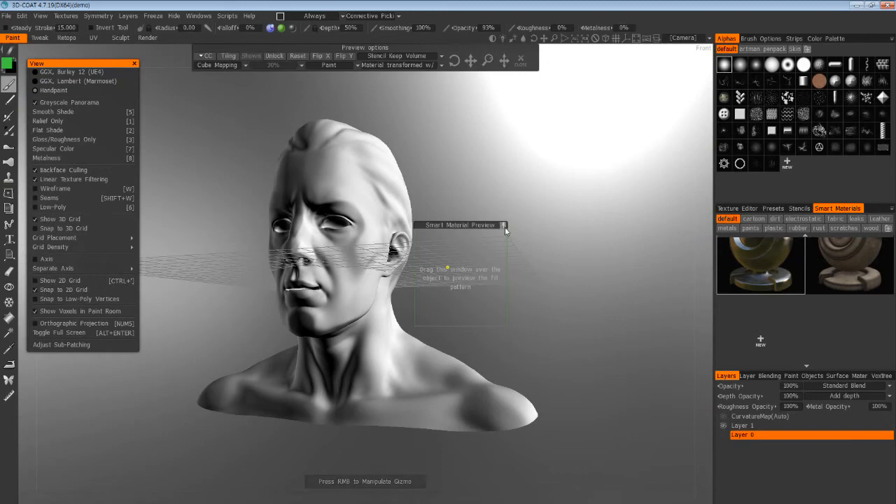
left_click_drag(249, 78, 224, 149)
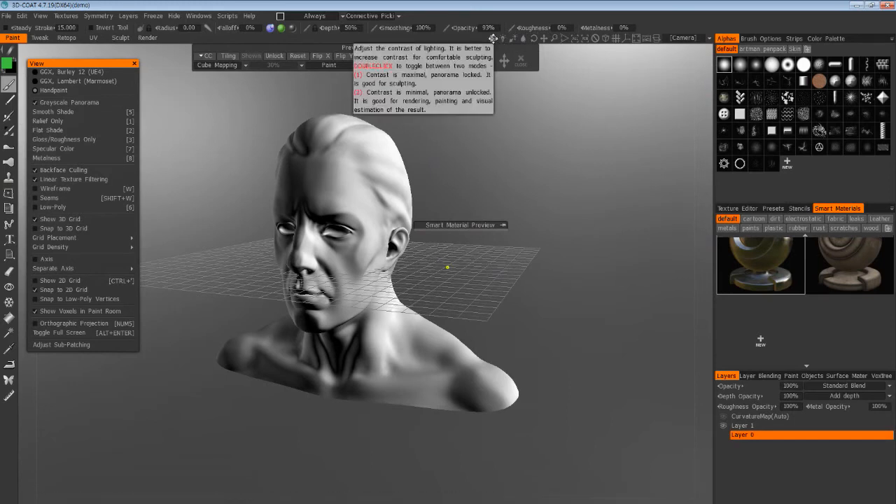
Adjust the viewport's lighting contrast, brightness and panorama, and dismiss the smart material preview.
left_click_drag(490, 39, 497, 39)
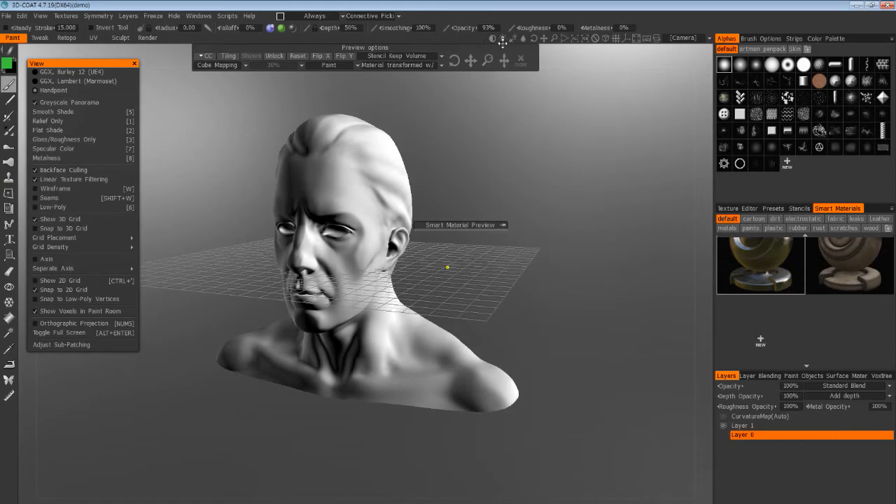
left_click_drag(506, 39, 504, 38)
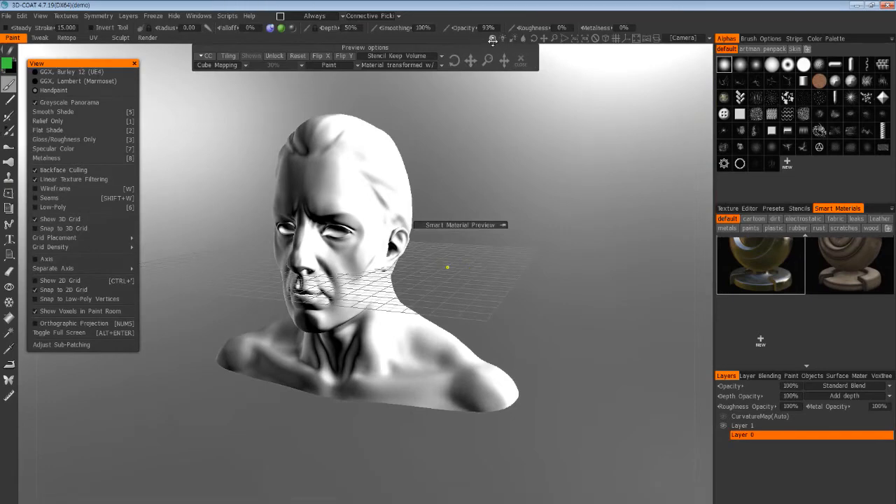
left_click_drag(490, 38, 491, 38)
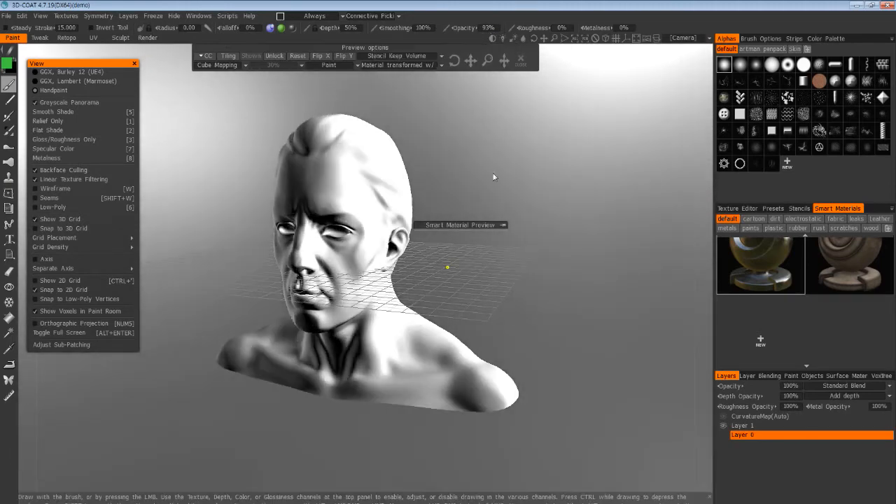
left_click_drag(514, 40, 514, 37)
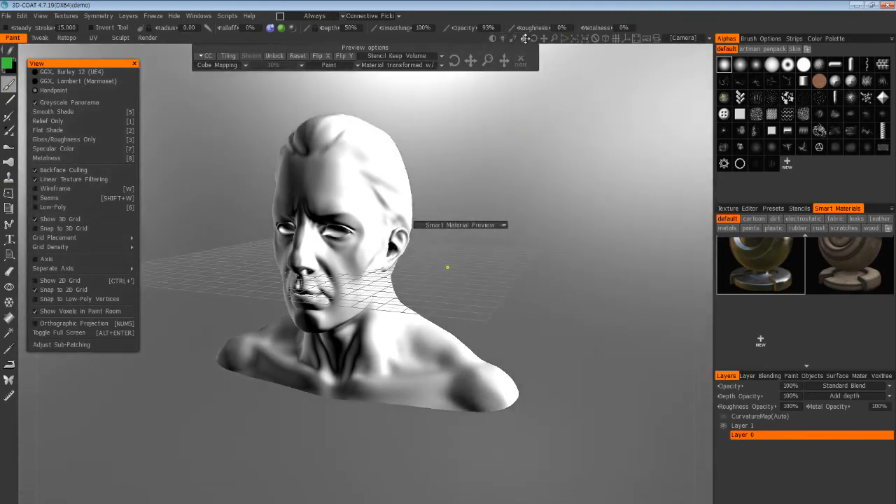
left_click_drag(525, 38, 526, 38)
left_click_drag(574, 248, 559, 280)
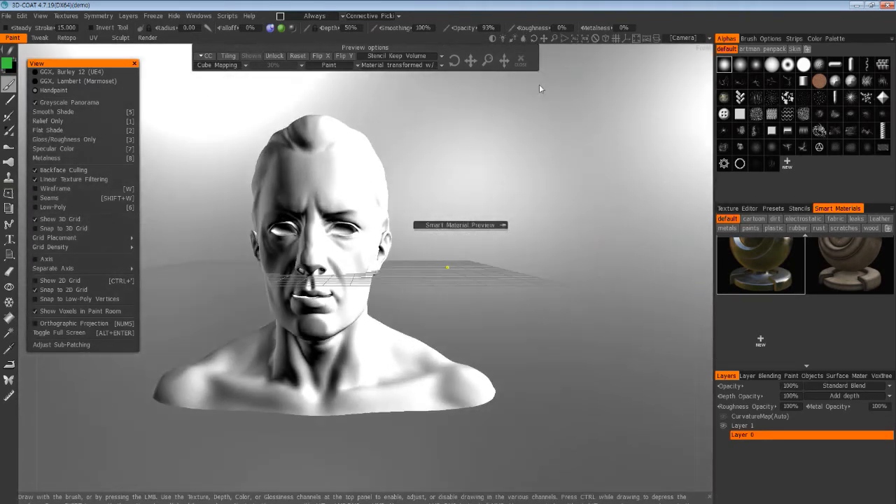
left_click_drag(533, 40, 546, 37)
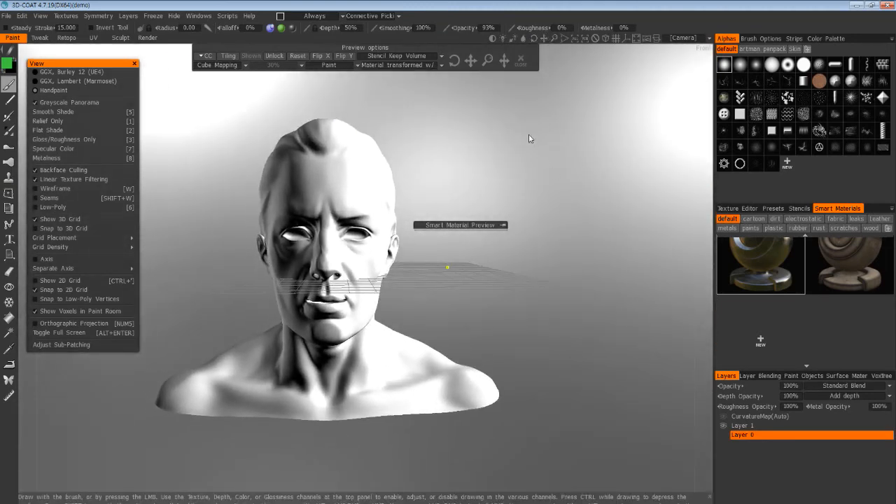
left_click(521, 60)
left_click_drag(590, 194, 506, 234)
left_click_drag(446, 222, 581, 329)
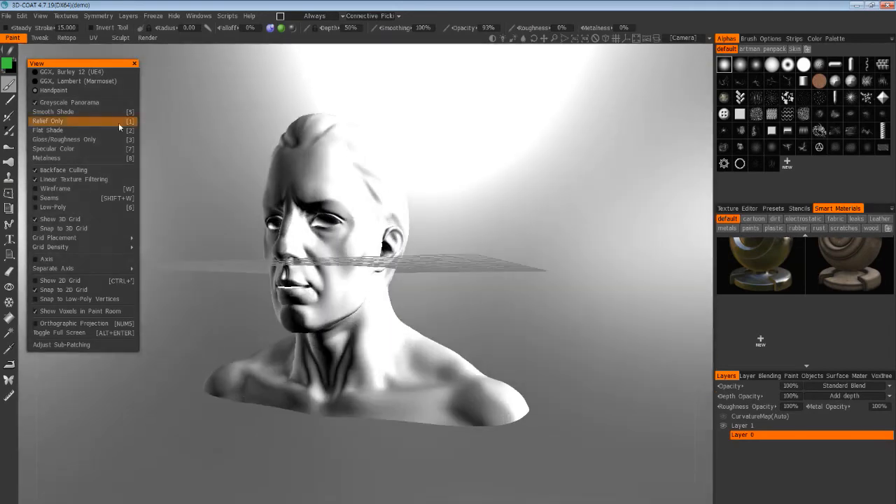
Try the Flat Shade, Relief Only, Smooth Shade, Metalness, Gloss/Roughness Only and Specular Color displays while adjusting the lighting.
left_click(61, 130)
left_click(57, 122)
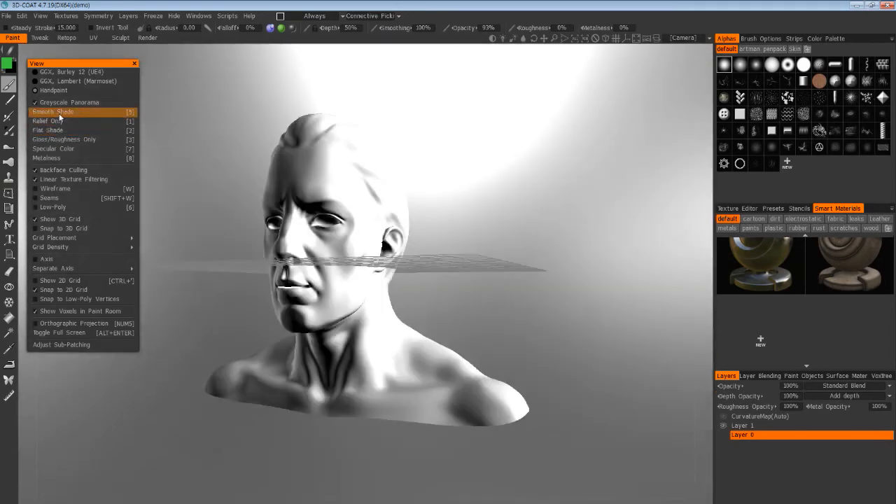
left_click(63, 111)
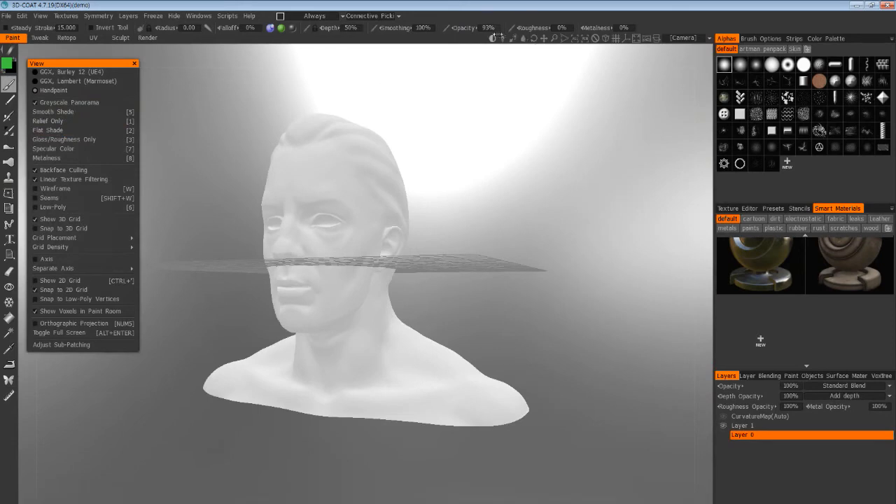
left_click_drag(503, 39, 499, 37)
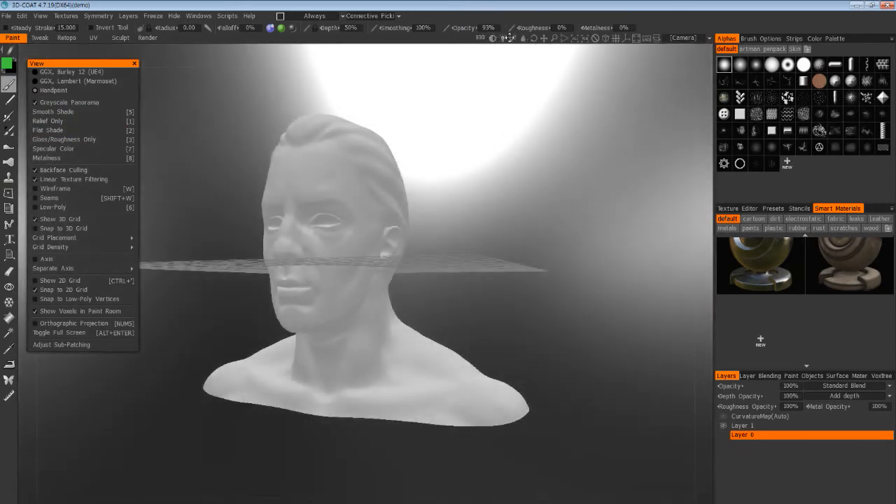
left_click(77, 159)
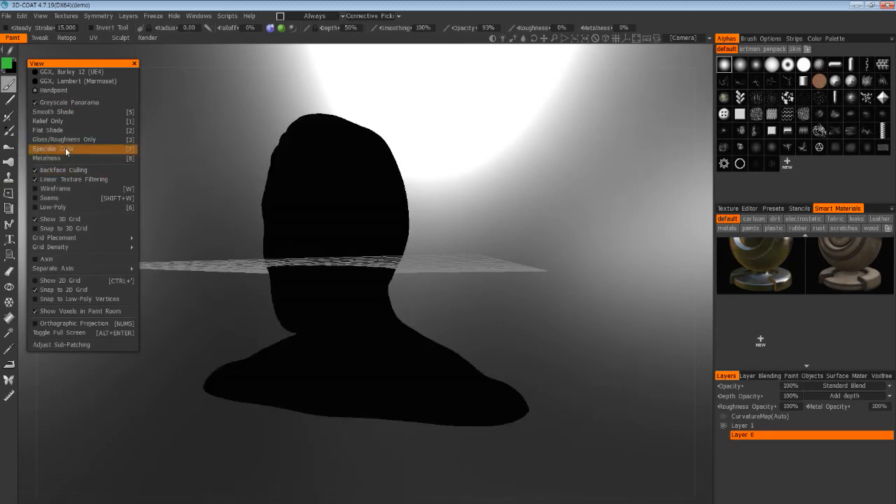
left_click(68, 139)
left_click(67, 149)
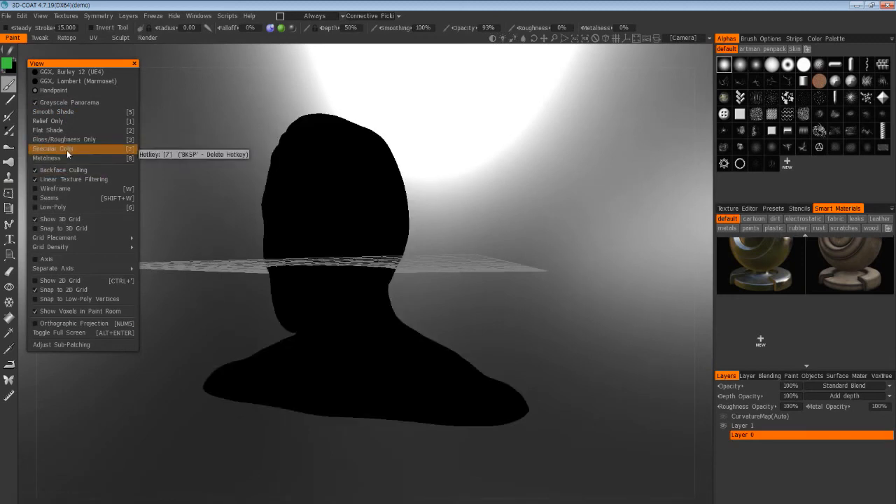
Toggle the wireframe display on and off, and disable Backface Culling and Linear Texture Filtering.
left_click(51, 189)
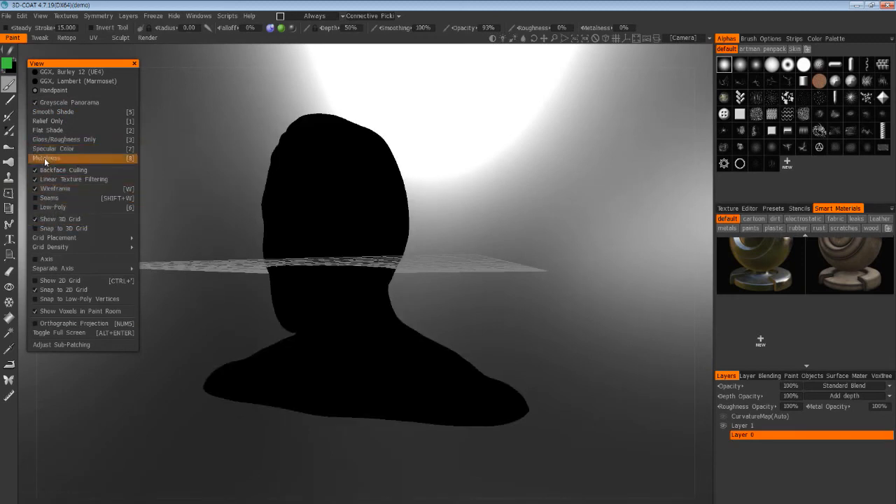
left_click(44, 170)
left_click(44, 179)
left_click(43, 188)
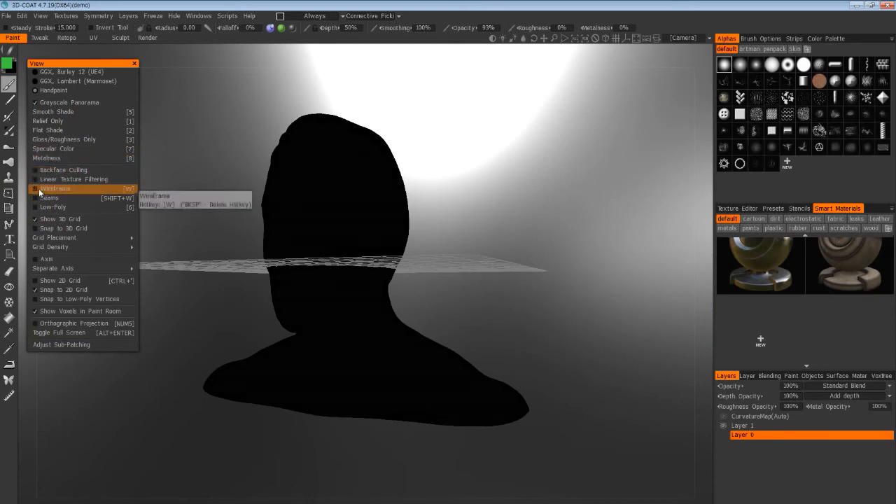
Cycle through the shading displays once more and return the head to Relief Only.
left_click(41, 130)
left_click(49, 140)
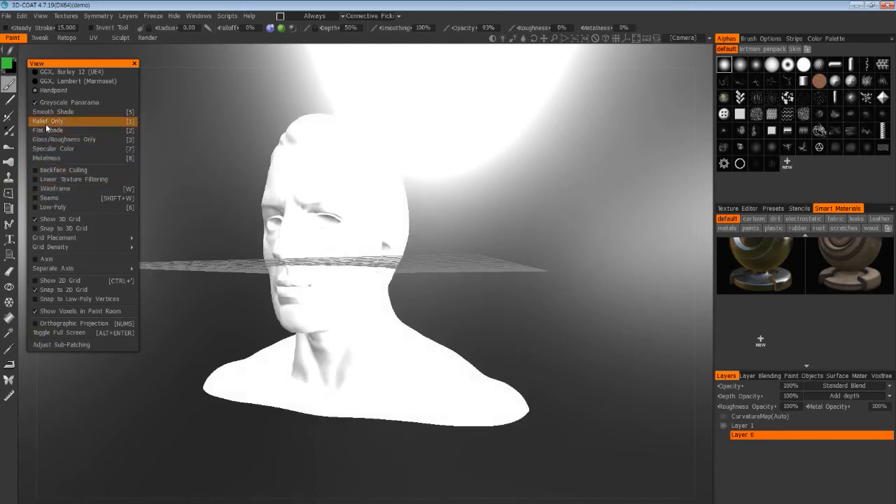
left_click(46, 123)
left_click(51, 113)
left_click(56, 147)
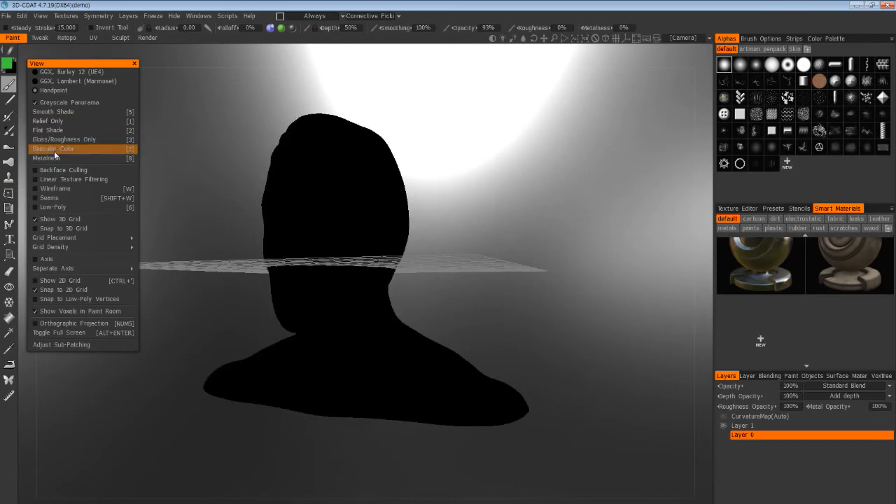
left_click(49, 121)
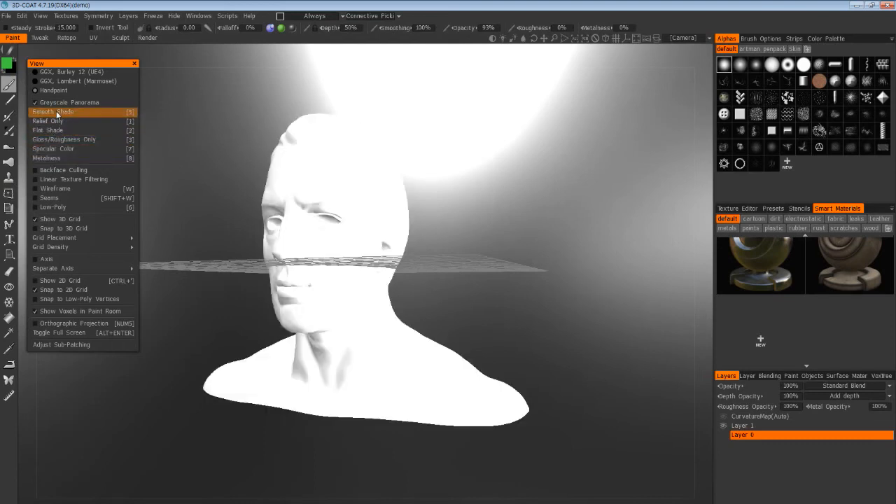
Choose GGX, Burley 12 (UE4) shading, readjust the viewport lighting on the head and close the View window.
left_click(42, 72)
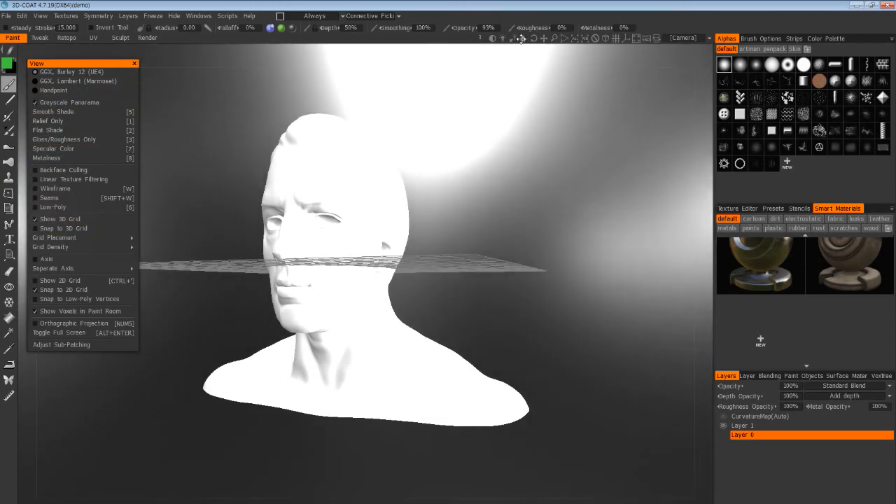
mouse_move(497, 38)
left_mouse_down()
mouse_move(506, 38)
mouse_move(476, 39)
mouse_move(502, 38)
left_mouse_up()
left_click_drag(526, 265, 584, 333)
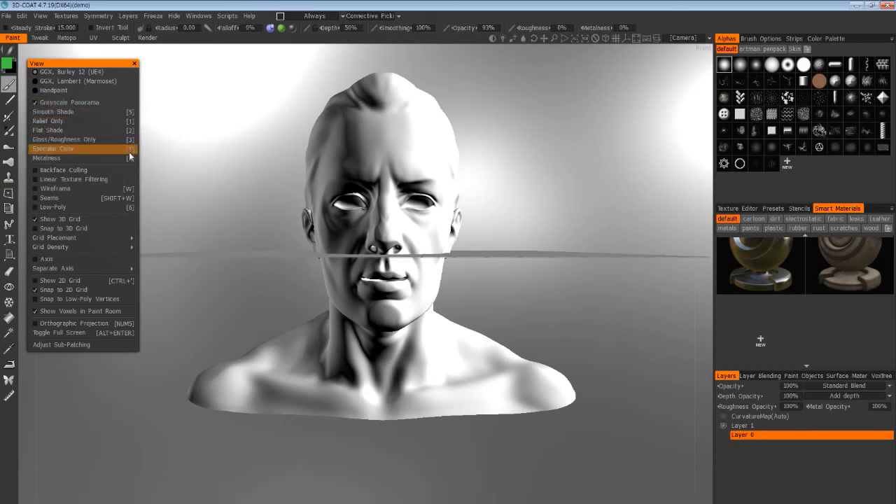
left_click(134, 63)
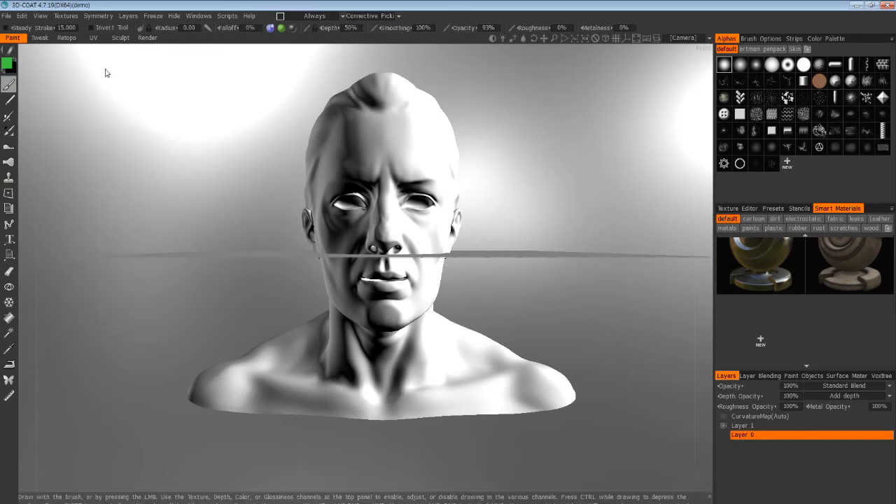
Switch to the Retopo workspace and enable mirror symmetry on the X axis.
left_click(70, 39)
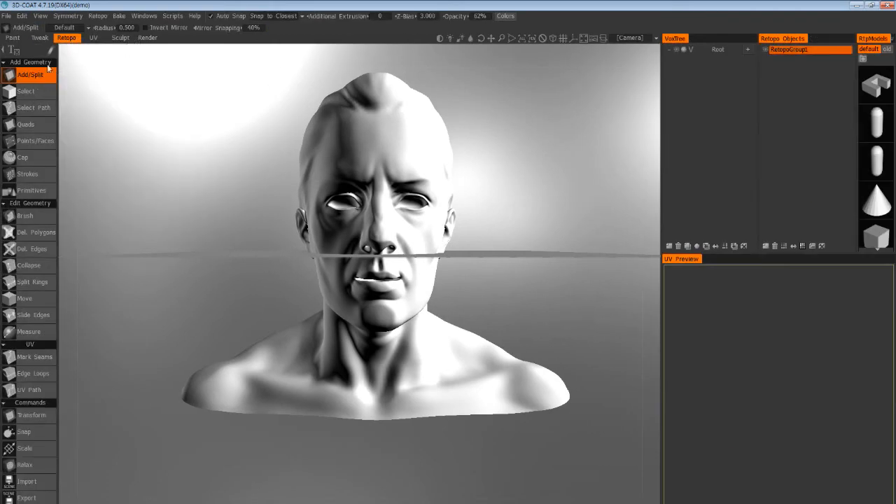
left_click(142, 16)
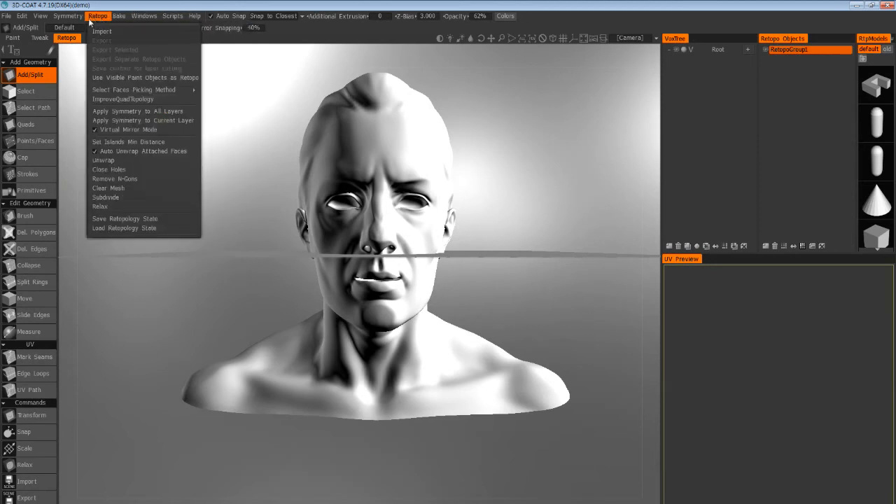
mouse_move(68, 15)
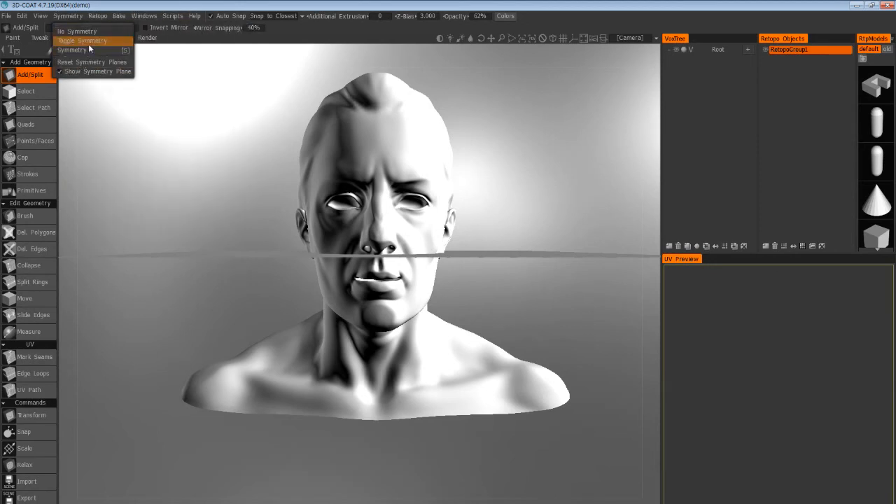
left_click(88, 52)
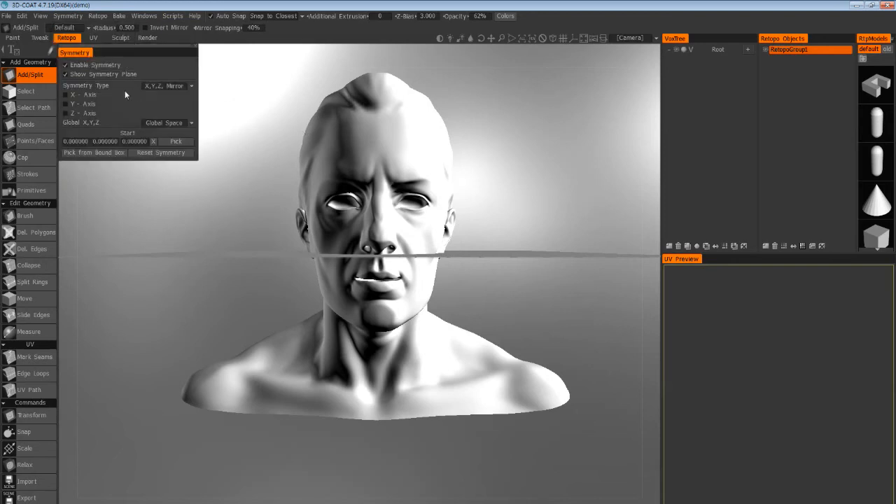
left_click(67, 94)
left_click(389, 166)
left_click_drag(517, 240, 455, 254)
key("ctrl+z")
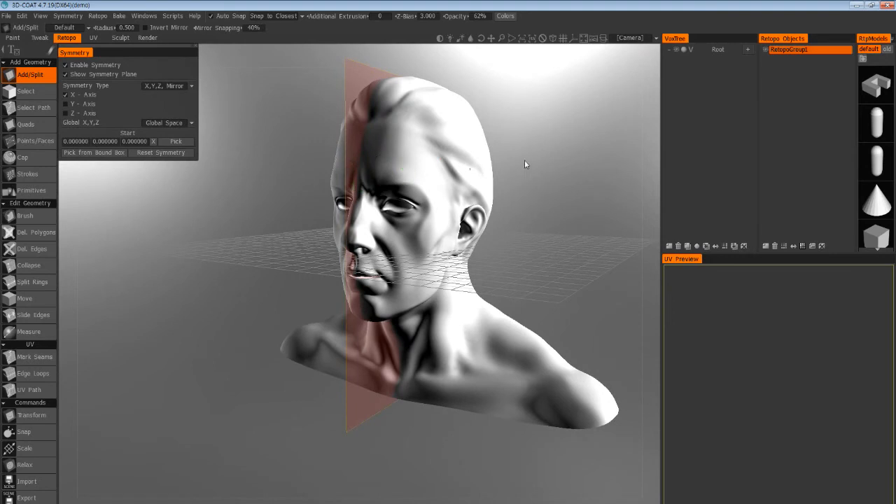
Draw a four-sided retopology face on the forehead with one side along the symmetry plane.
left_click_drag(519, 165, 564, 163)
left_click(375, 132)
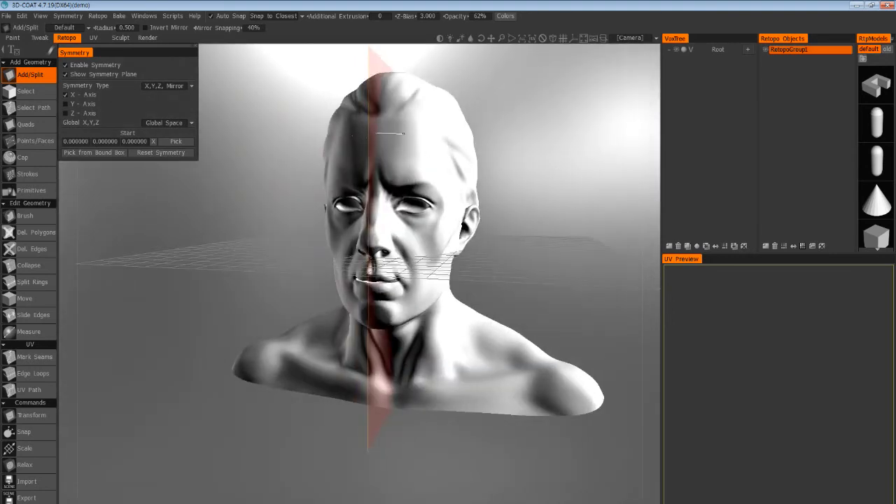
left_click(402, 171)
left_click(374, 169)
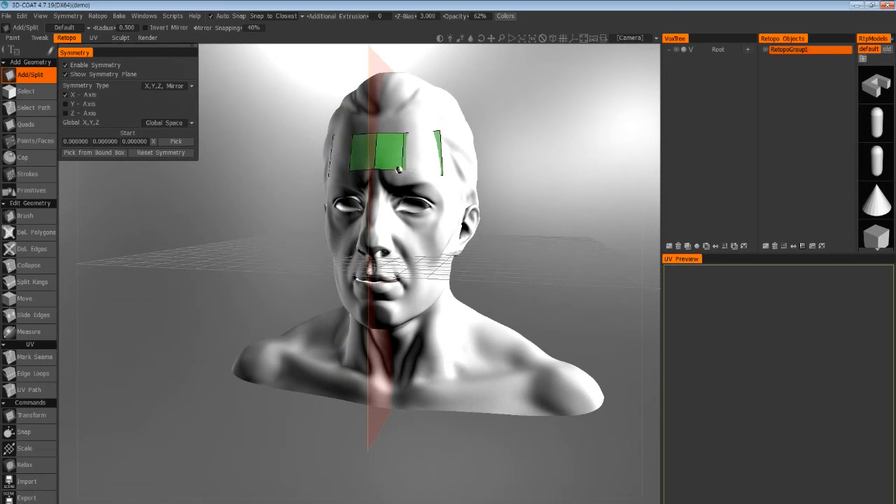
Check the mirrored forehead faces from the side, activate the Select tool and return to the front view.
left_click_drag(500, 198, 532, 266)
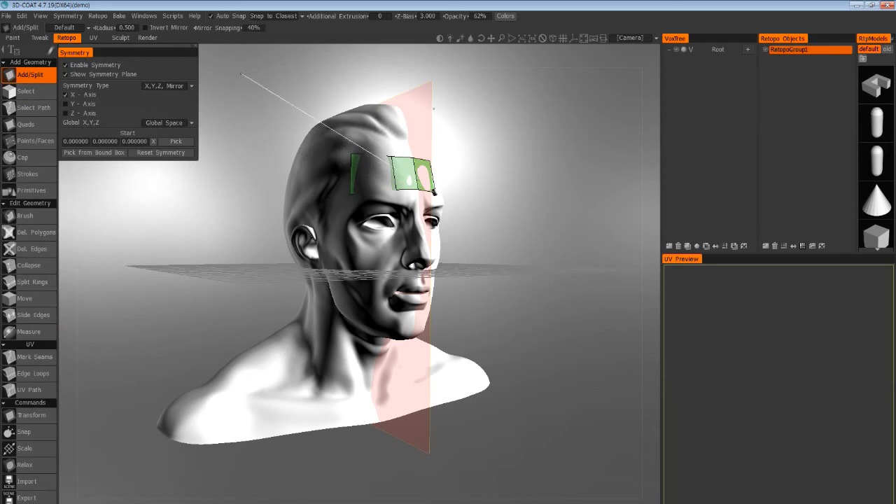
left_click(26, 91)
key("KP_1")
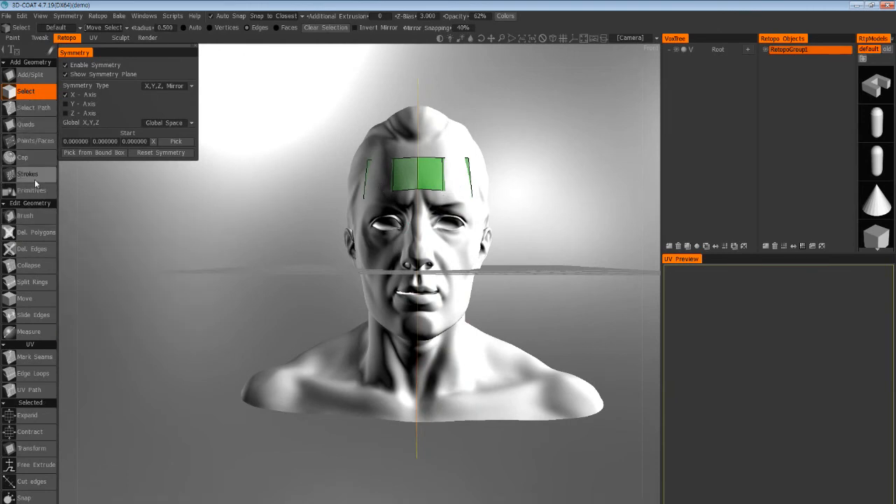
left_click(31, 75)
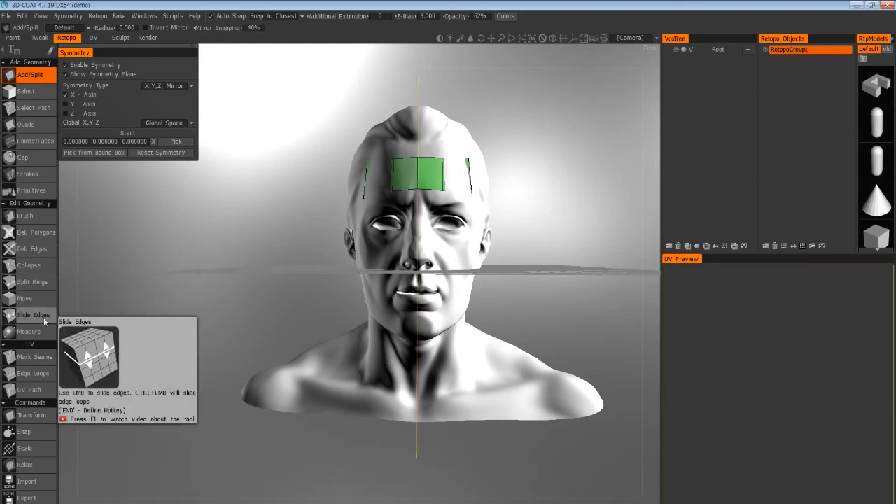
left_click(43, 283)
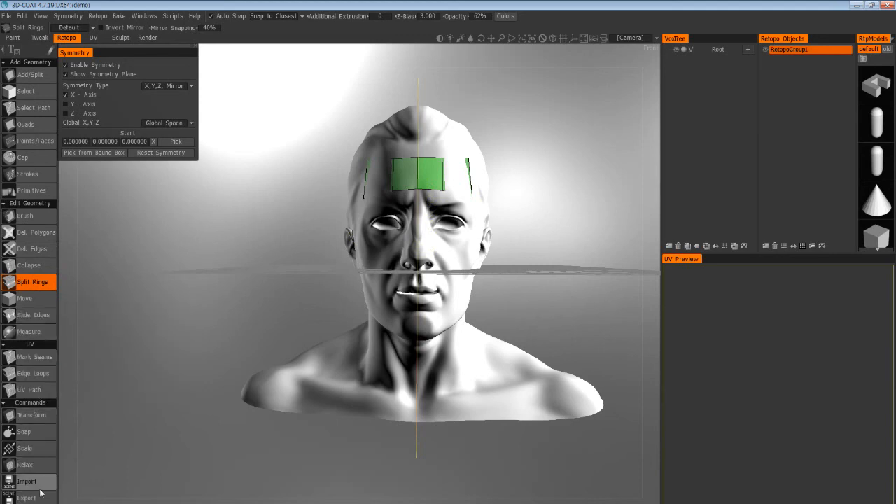
Activate the Add/Split tool, try to add a mirrored face directly above the forehead faces and undo it.
left_click(28, 75)
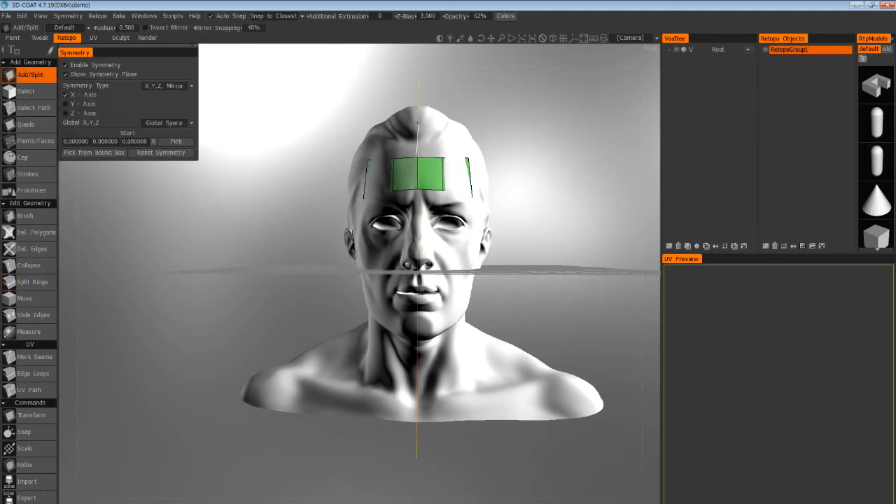
left_click(441, 158)
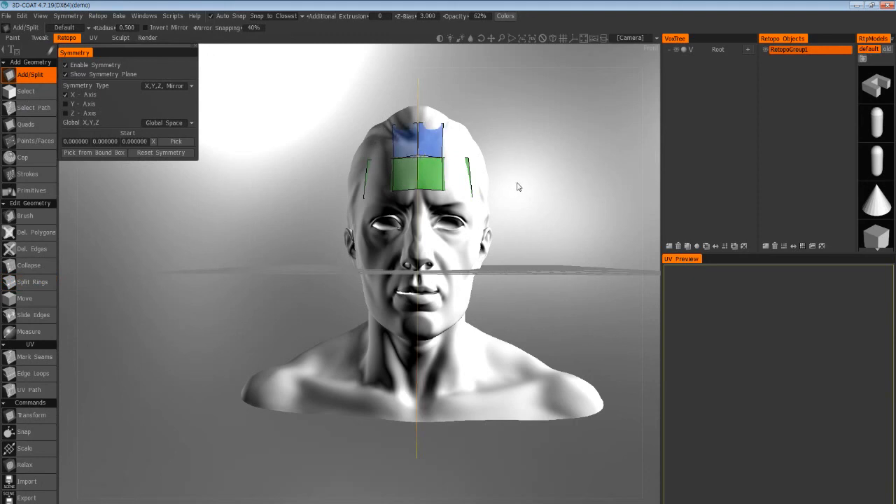
key("ctrl+z")
Add mirrored retopology faces on the upper forehead from the forehead face's outer top corner and inspect them from an angle.
left_click_drag(522, 184, 510, 208)
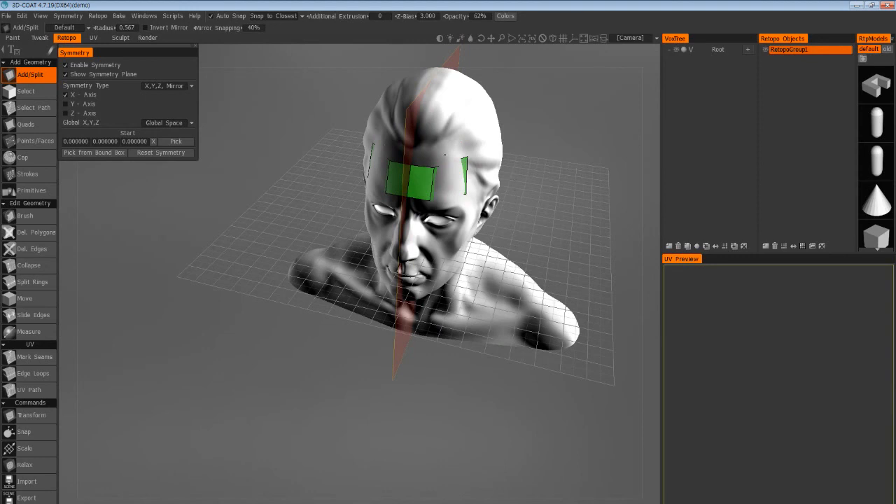
left_click(436, 169)
left_click(437, 167)
left_click_drag(551, 235, 541, 230)
left_click_drag(536, 274, 432, 305)
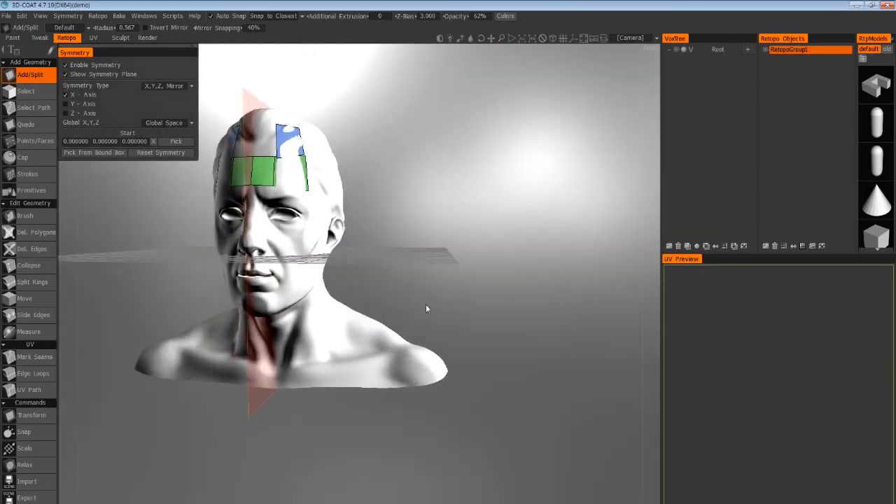
scroll(431, 308, "up", 5)
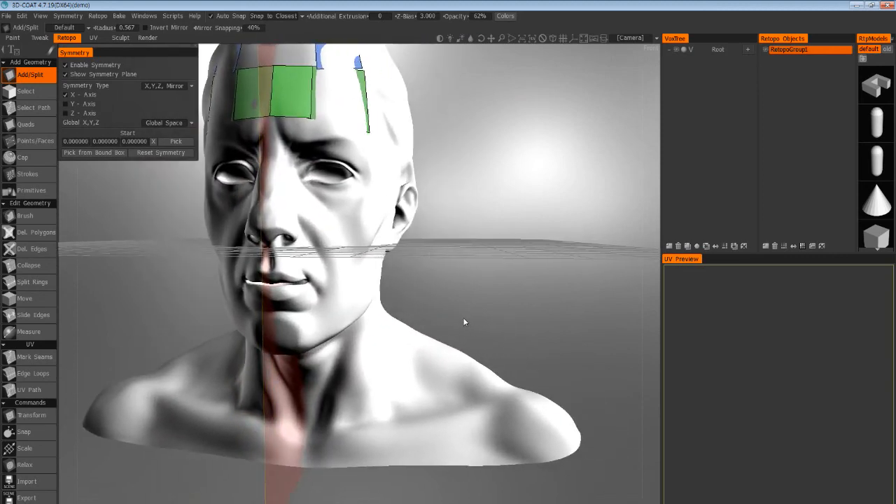